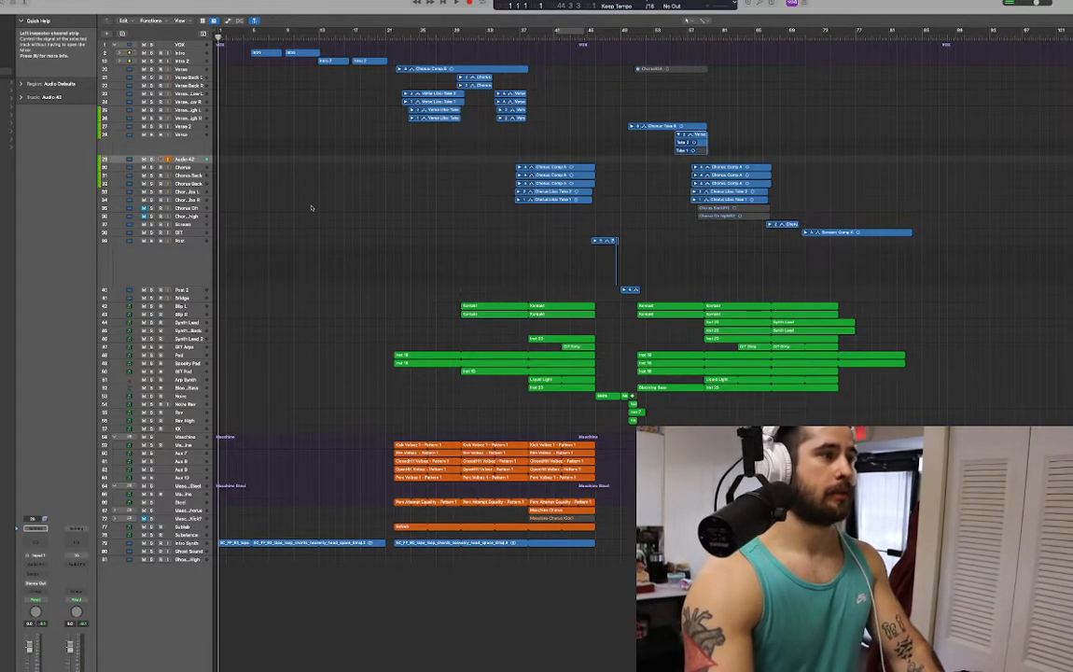
# Play the finished arrangement from its start and expand the Intro track stack to examine its layered vocal tracks.
pyautogui.press('space')
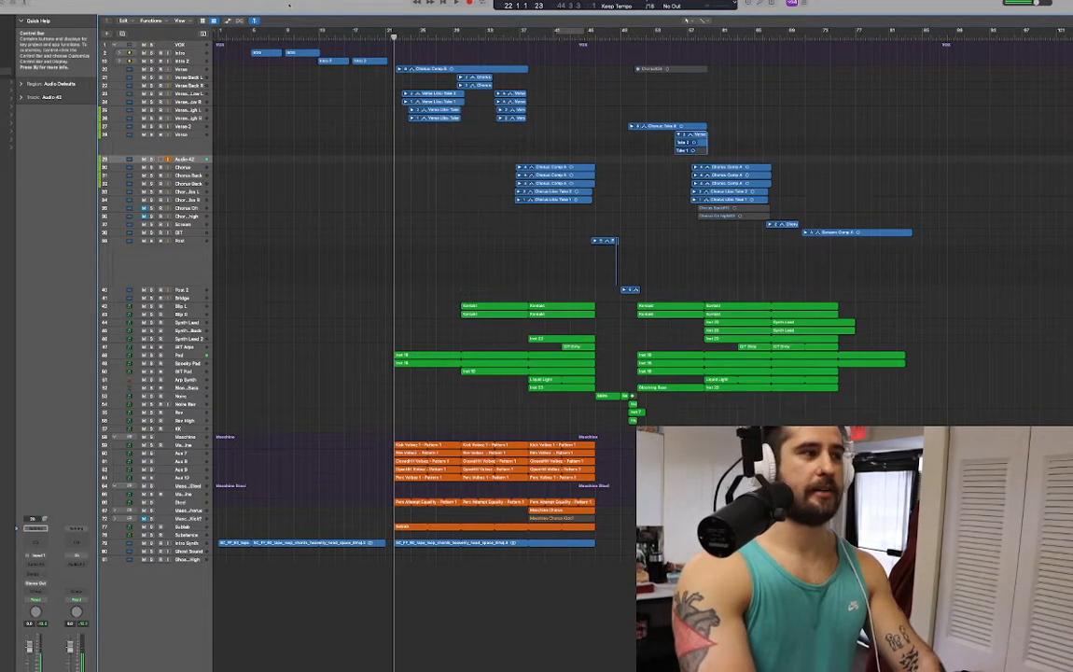
pyautogui.click(185, 53)
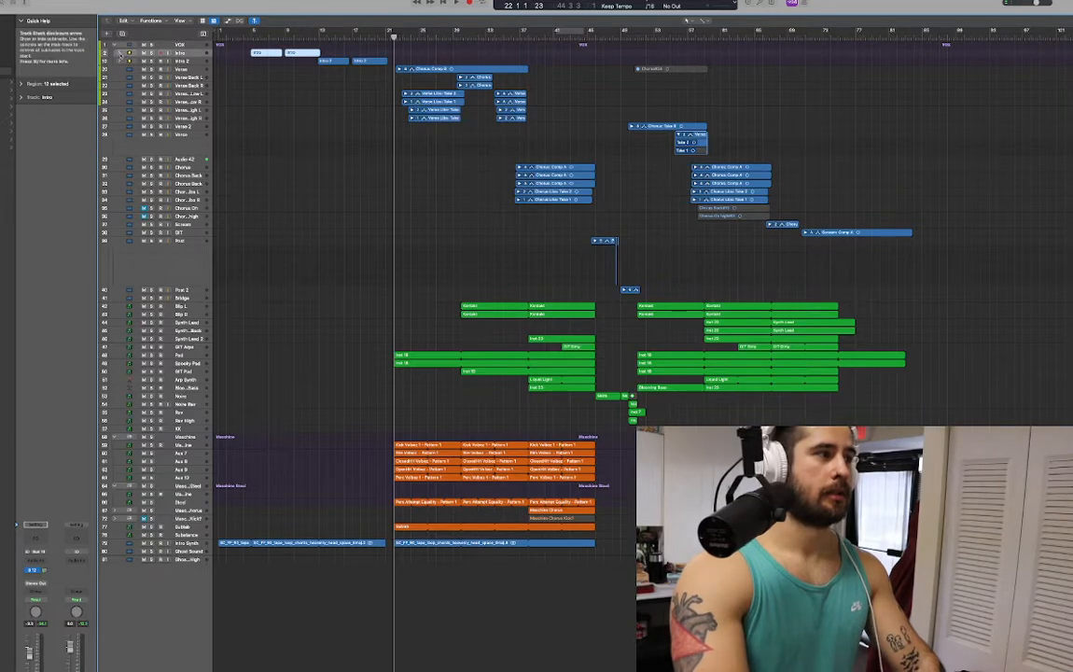
pyautogui.click(120, 53)
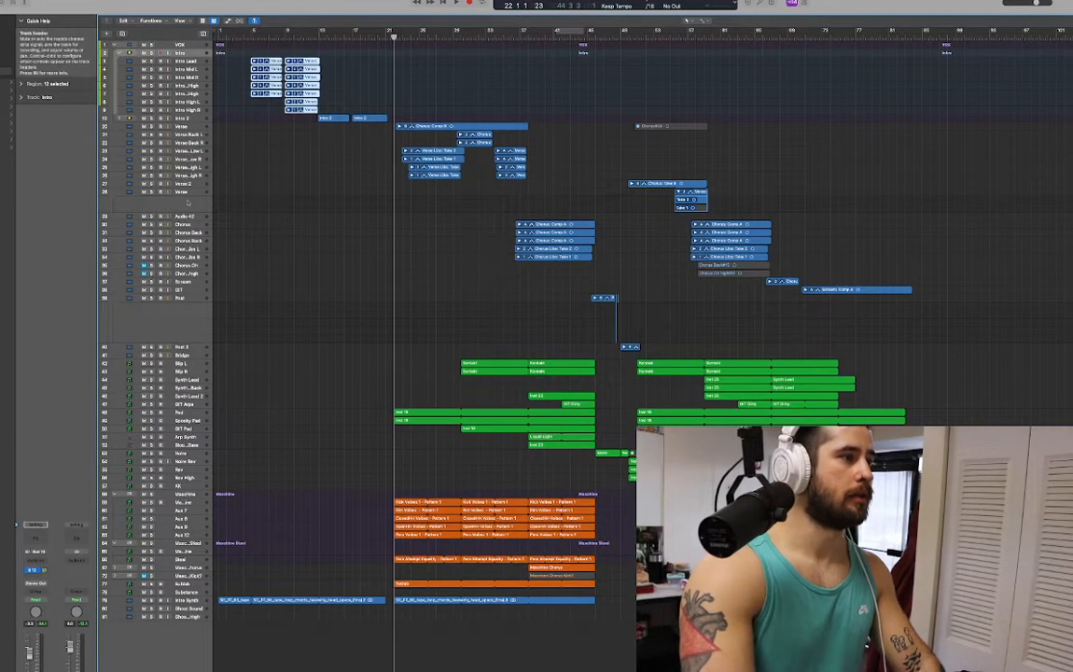
pyautogui.click(214, 216)
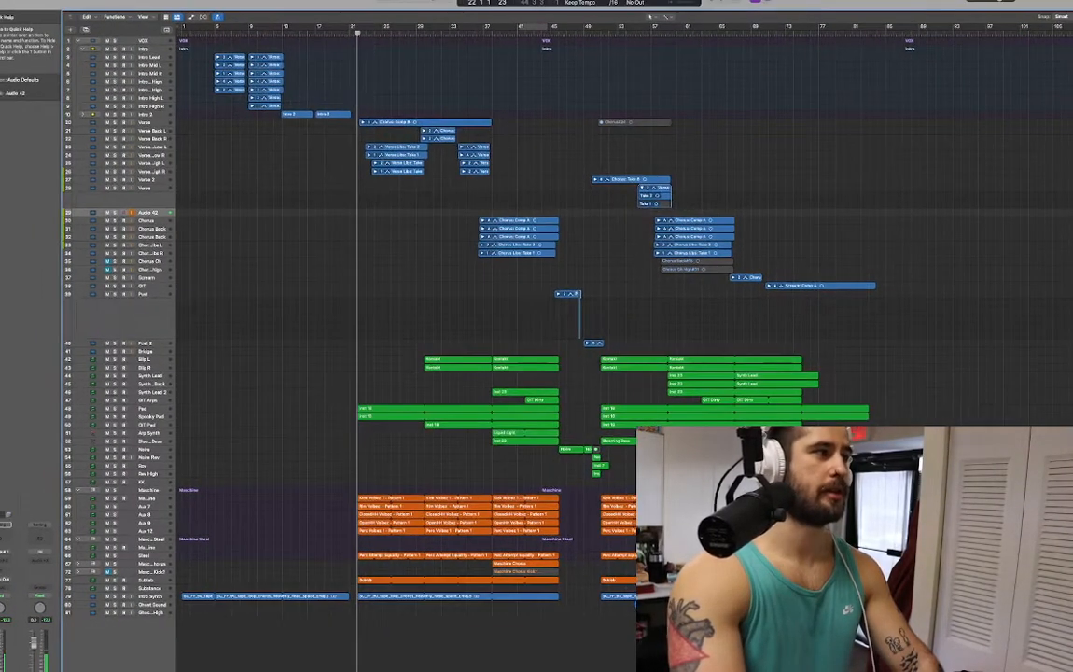
# Close the Drive project, saving its changes.
pyautogui.press('super+w')
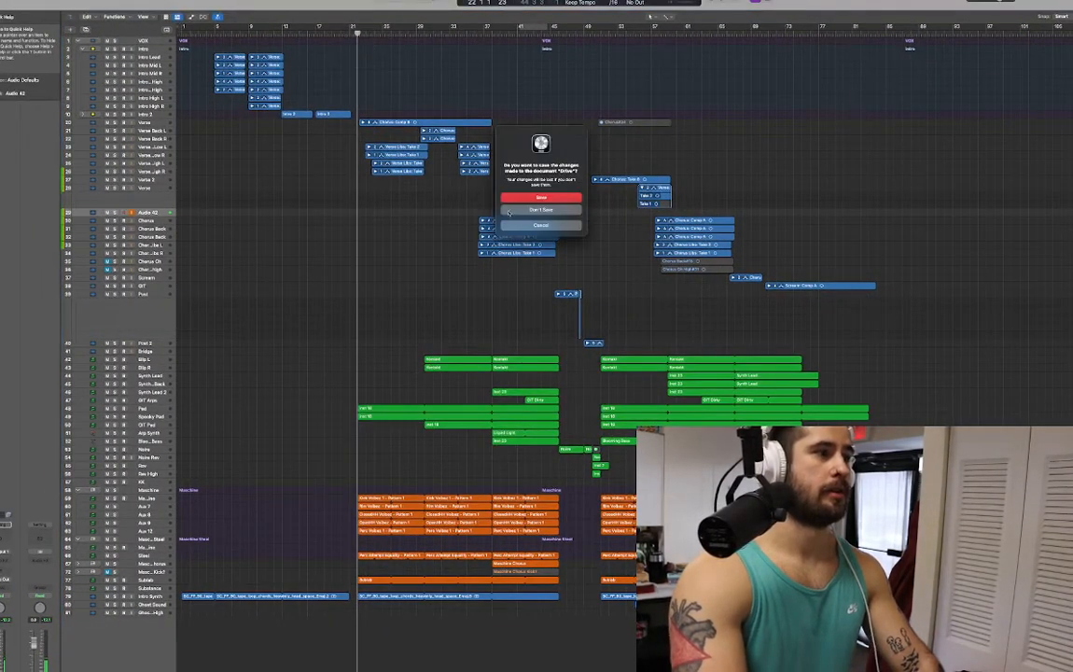
pyautogui.press('Return')
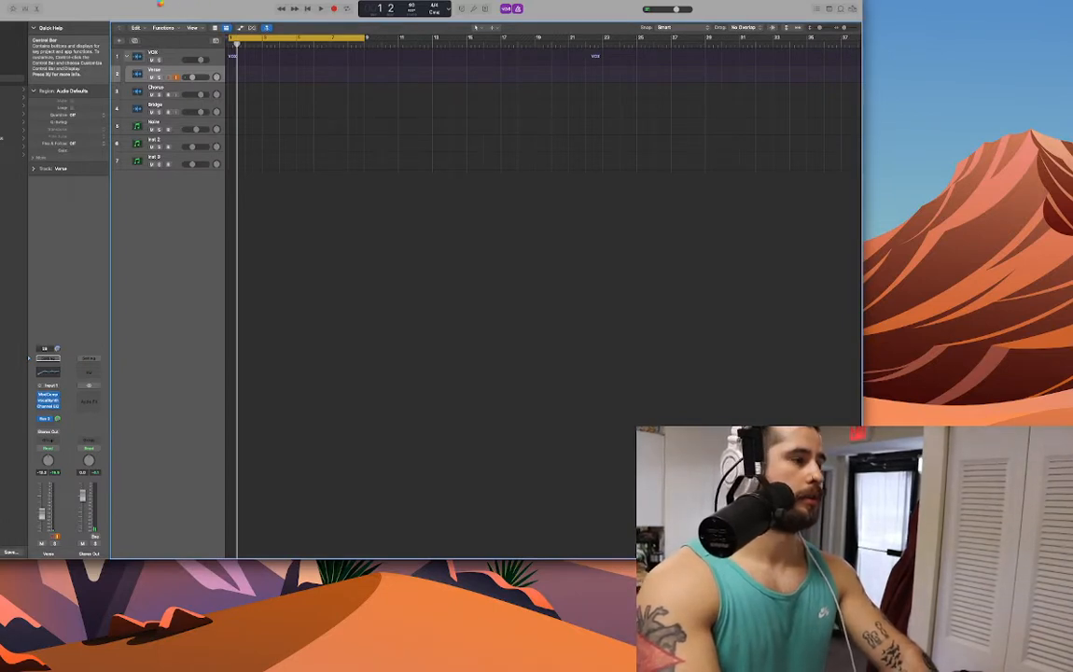
# Reposition and enlarge the new project's window so that it fills the screen.
pyautogui.moveTo(134, 2); pyautogui.dragTo(195, 10)
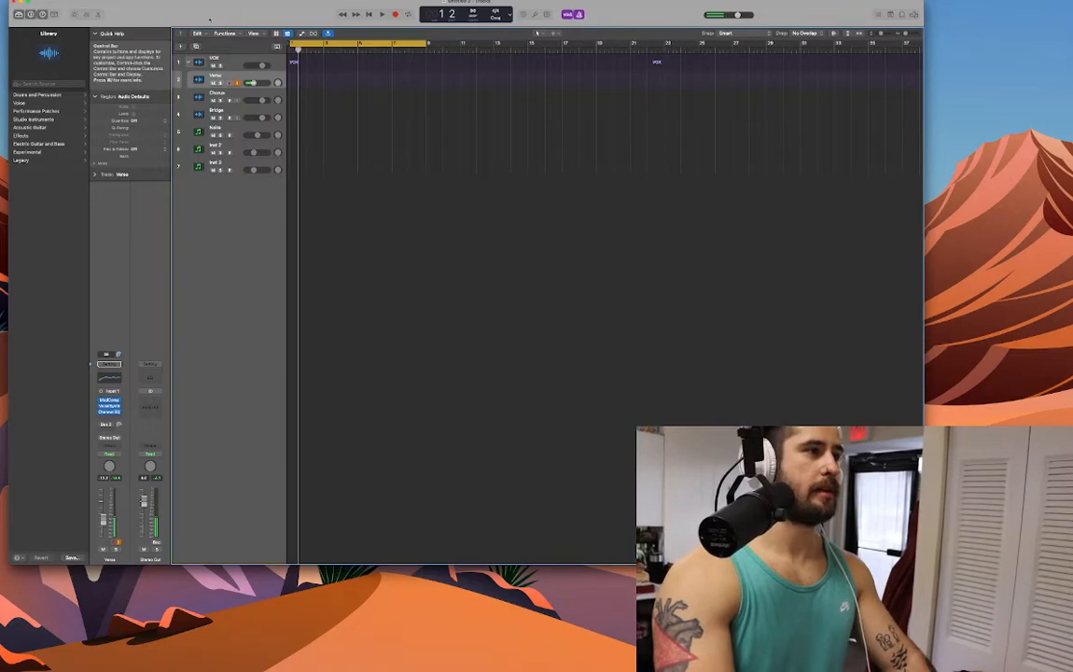
pyautogui.moveTo(210, 20)
pyautogui.mouseDown()
pyautogui.moveTo(237, 26)
pyautogui.moveTo(212, 1)
pyautogui.mouseUp()
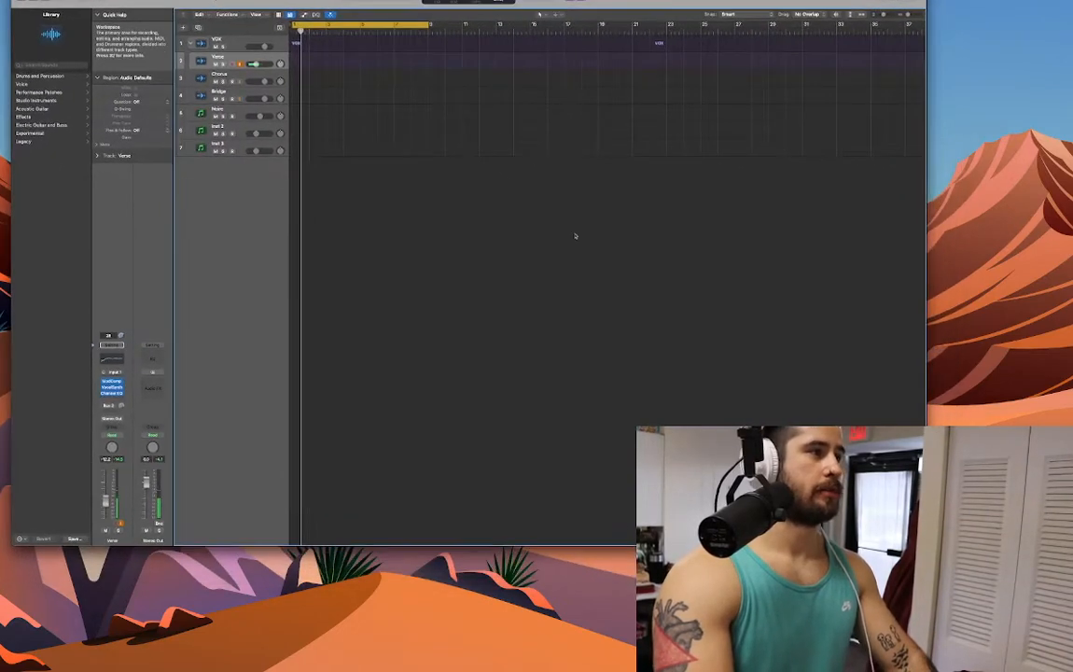
pyautogui.moveTo(926, 546); pyautogui.dragTo(1072, 652)
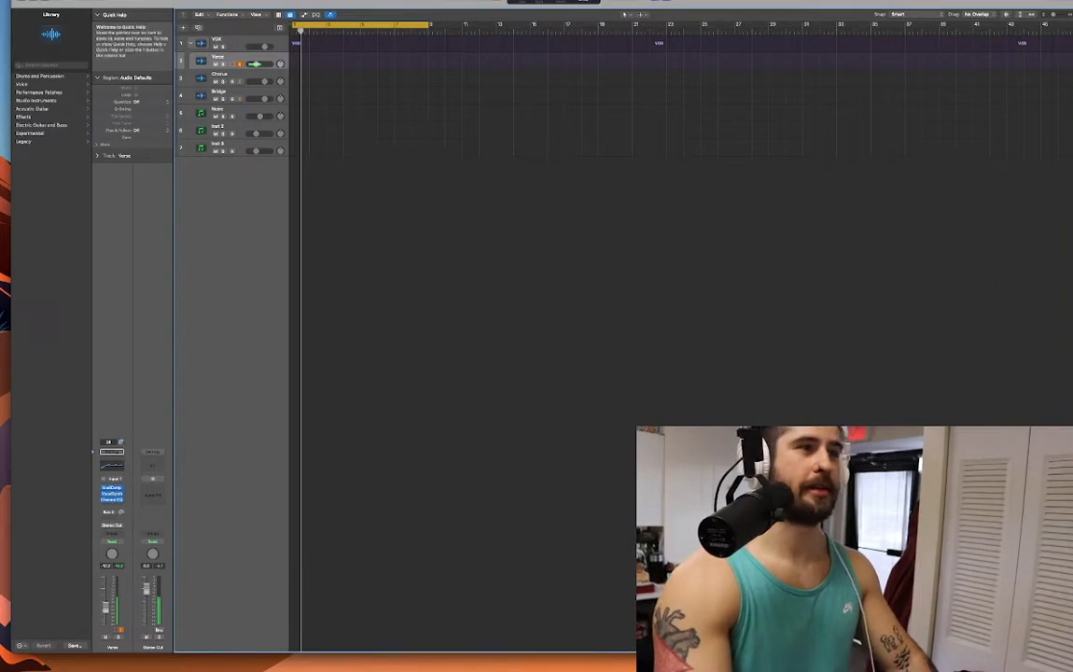
pyautogui.moveTo(806, 3); pyautogui.dragTo(762, 6)
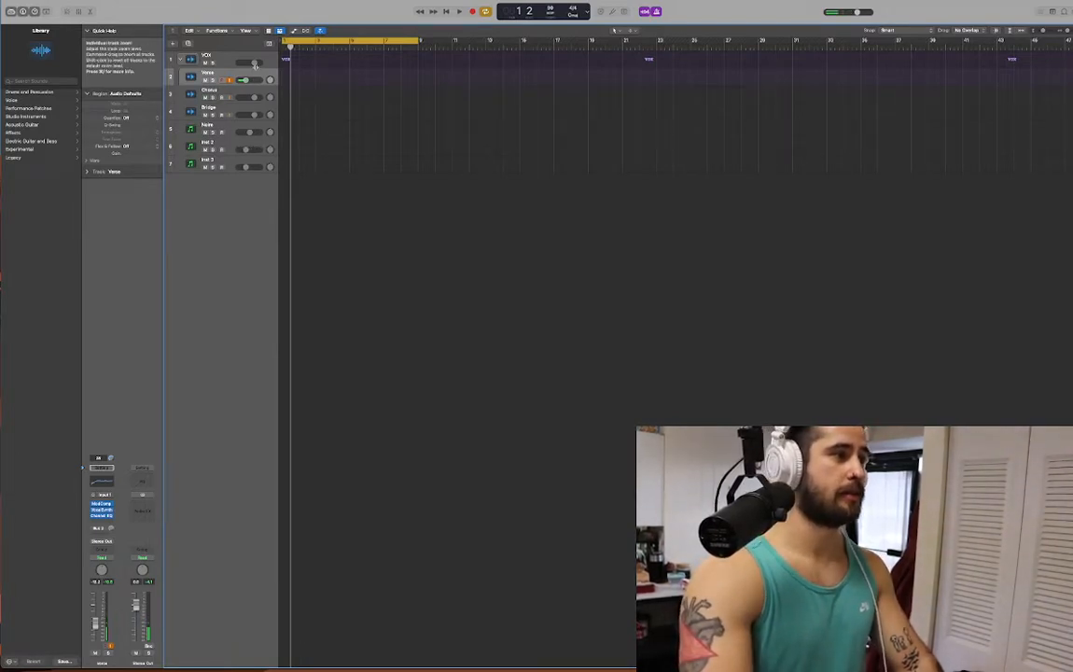
# Record an eight-bar chord part on the Inst 2 track, from bar 1 to bar 9.
pyautogui.click(228, 149)
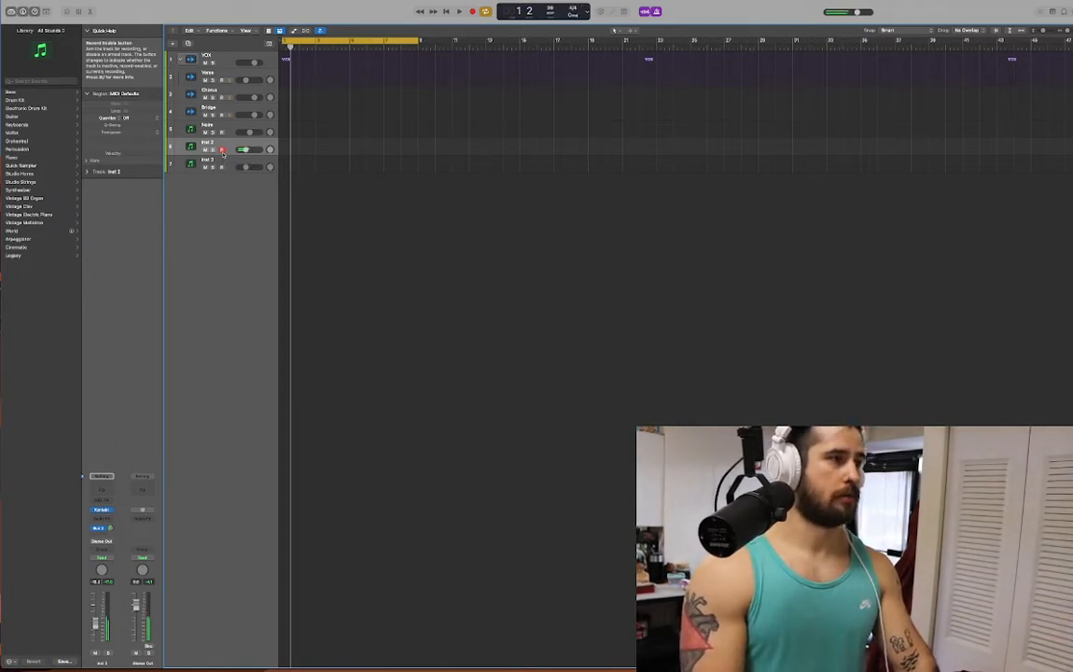
pyautogui.press('r')
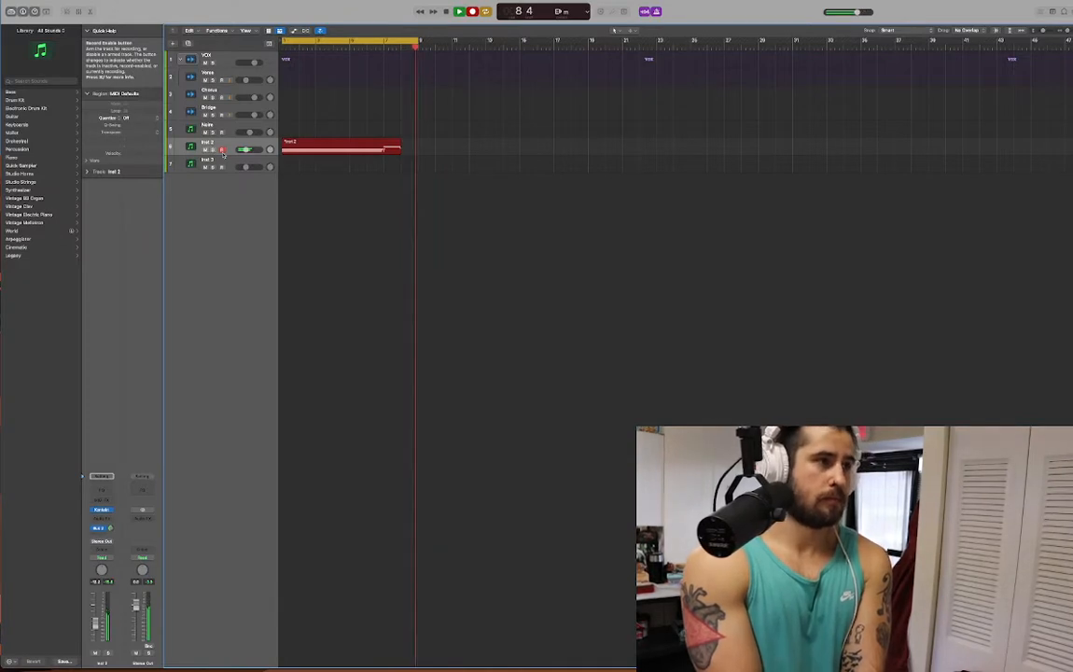
pyautogui.press('space')
pyautogui.press('space')
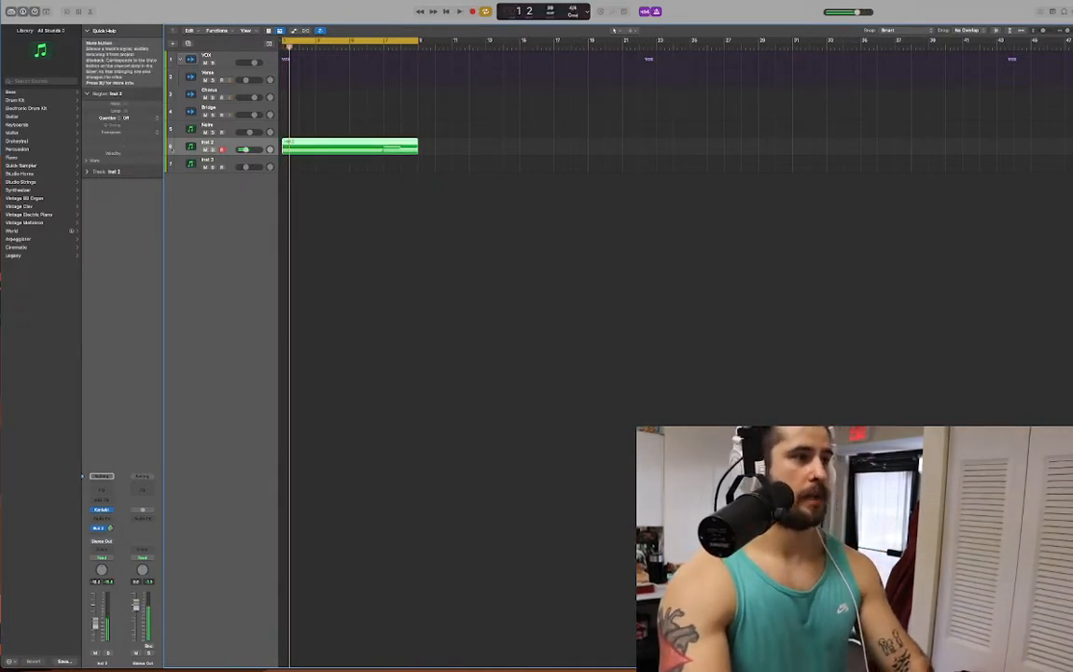
# Select the Verse track and quantize all notes of the Inst 2 region to 1/16 notes in the Piano Roll.
pyautogui.click(216, 73)
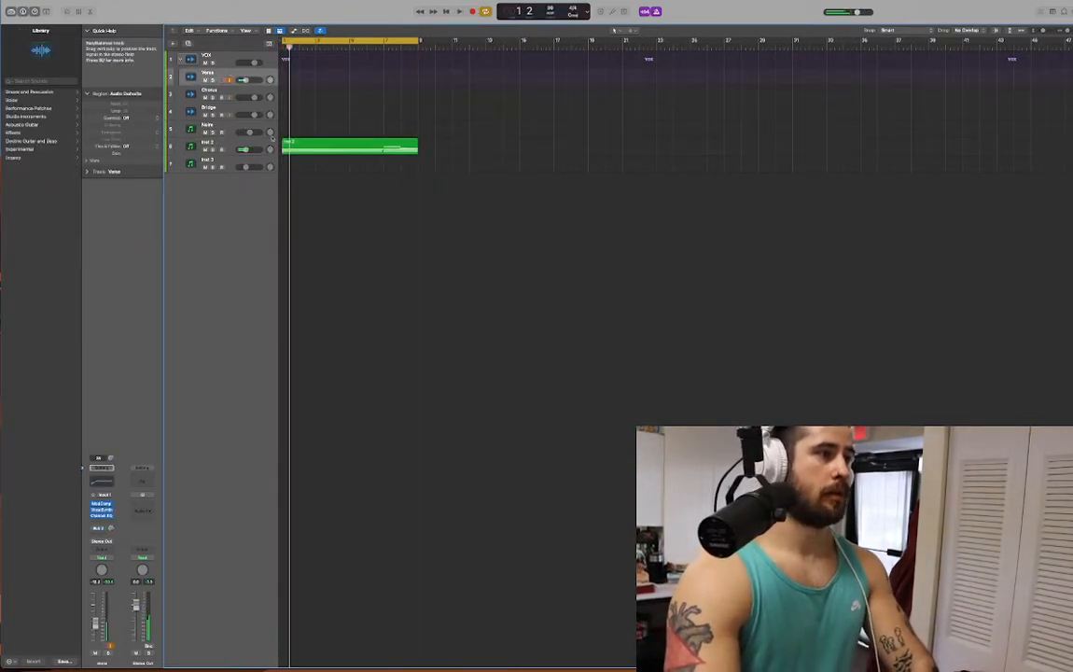
pyautogui.doubleClick(311, 142)
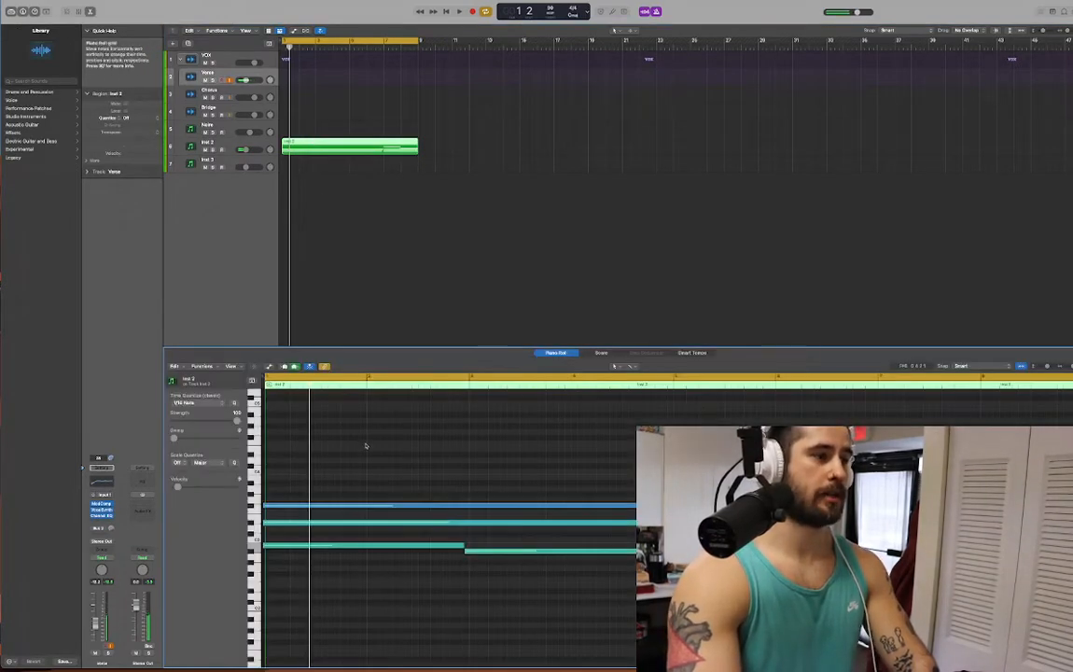
pyautogui.press('super+a')
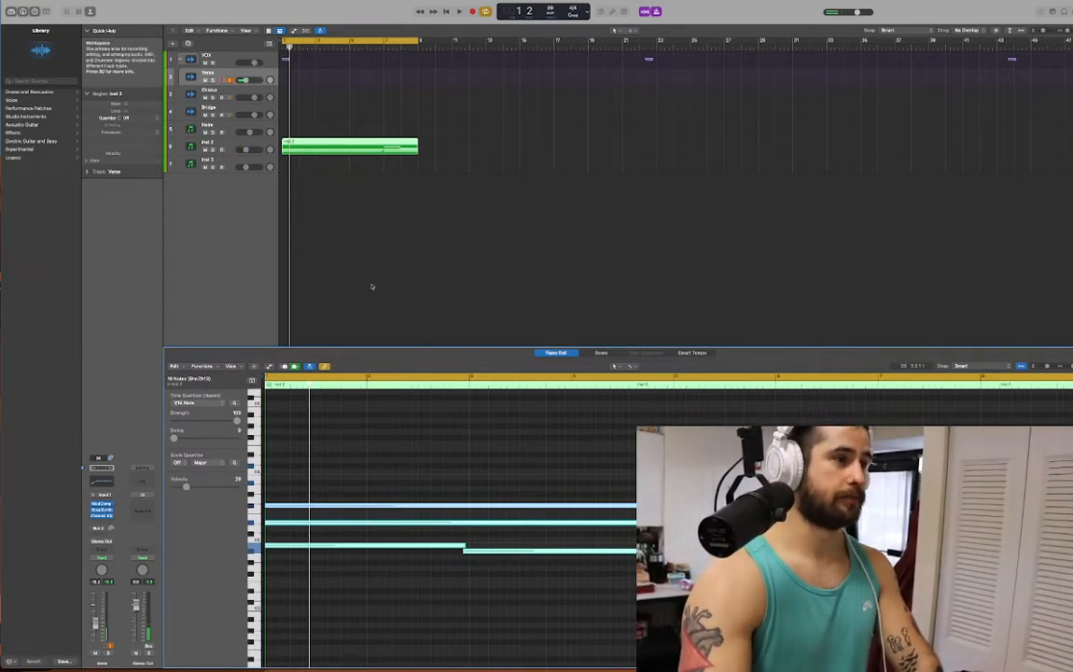
pyautogui.press('p')
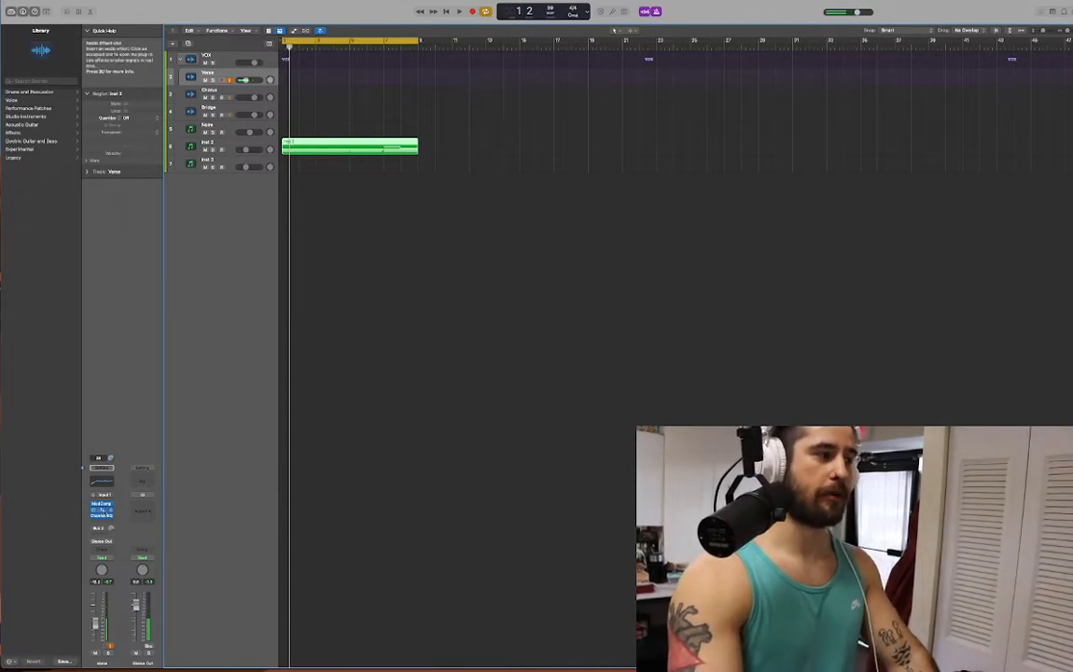
# Inspect the VocalSynth 2 settings on the Verse track, moving its window clear of the track list, and close the plug-in.
pyautogui.click(101, 509)
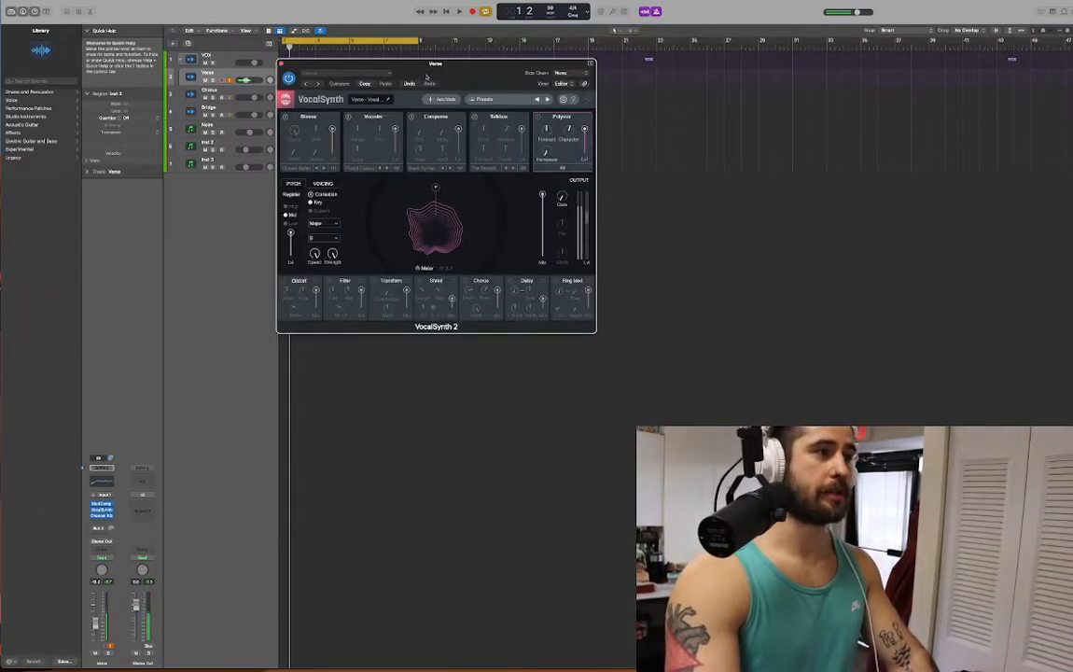
pyautogui.moveTo(457, 79); pyautogui.dragTo(552, 112)
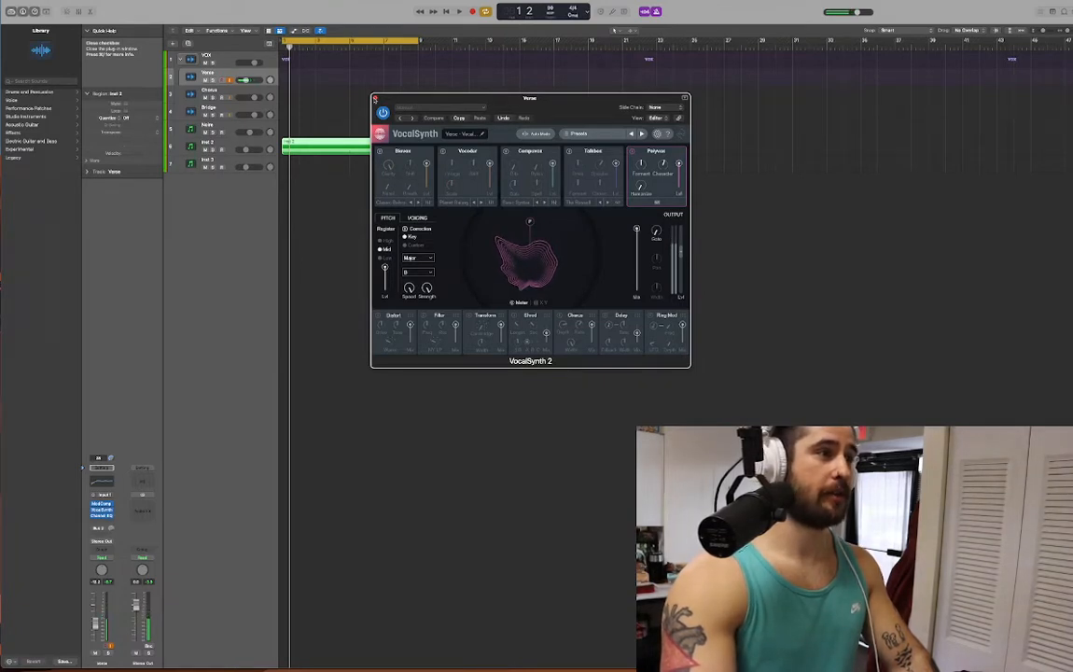
pyautogui.click(374, 99)
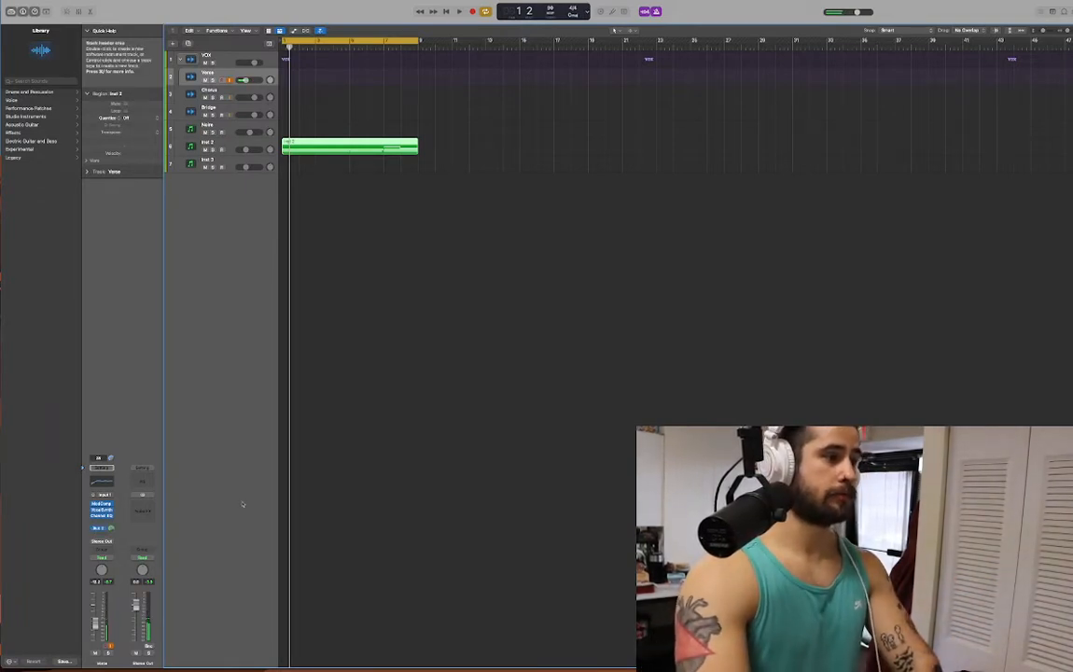
# Extend the cycle area's end to bar 10 and play the Inst 2 chords through to rehearse the Verse vocal.
pyautogui.press('space')
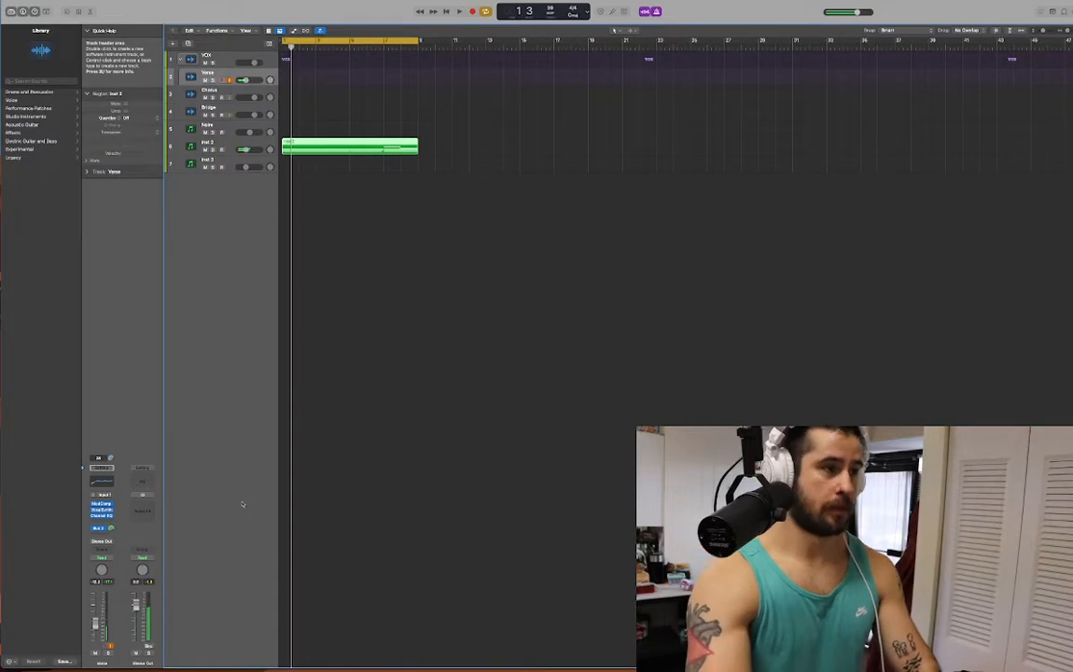
pyautogui.press('space')
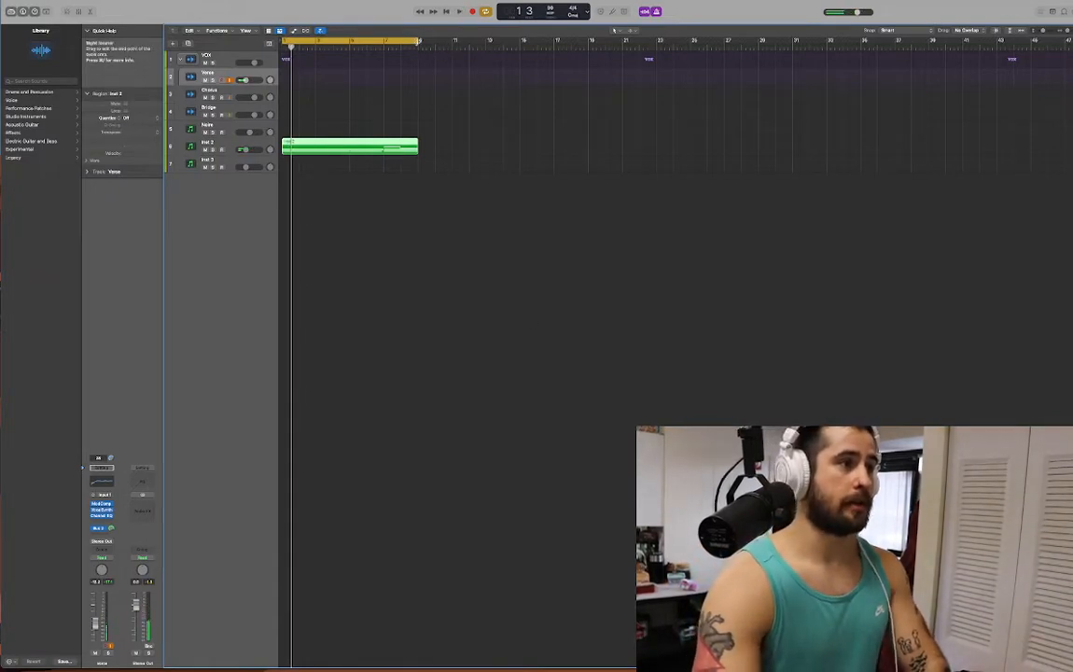
pyautogui.moveTo(419, 41); pyautogui.dragTo(435, 41)
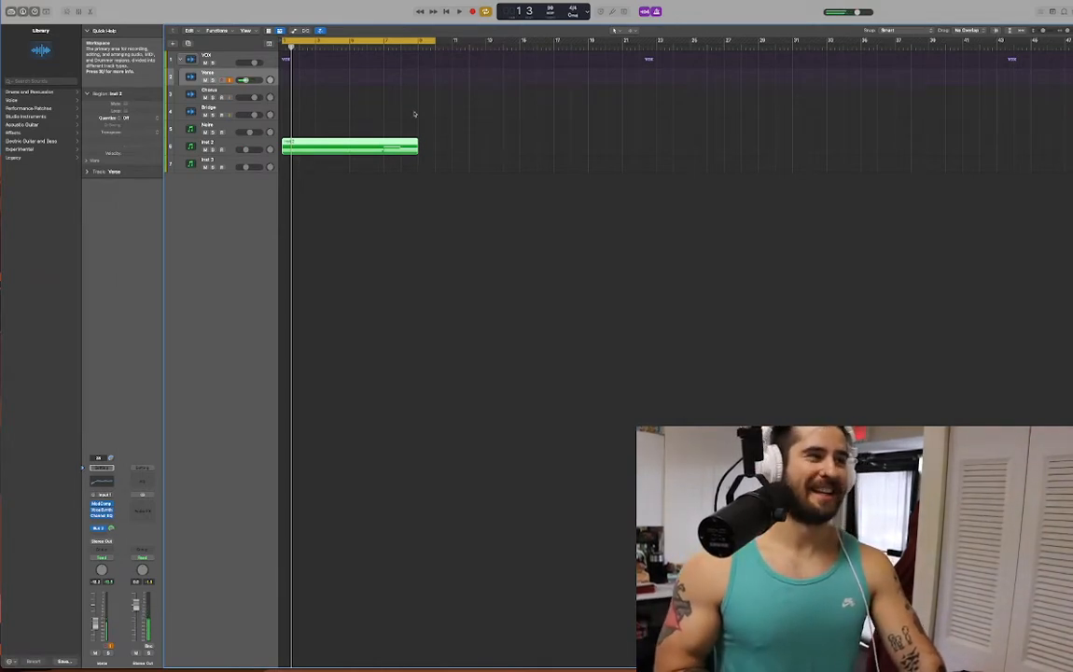
pyautogui.press('space')
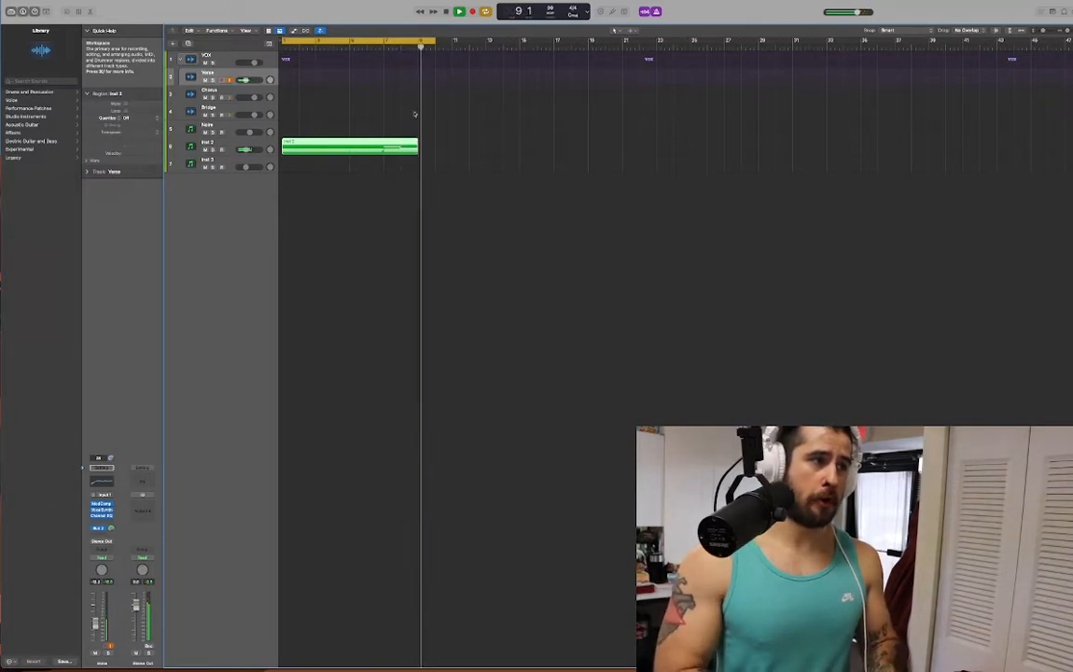
pyautogui.press('space')
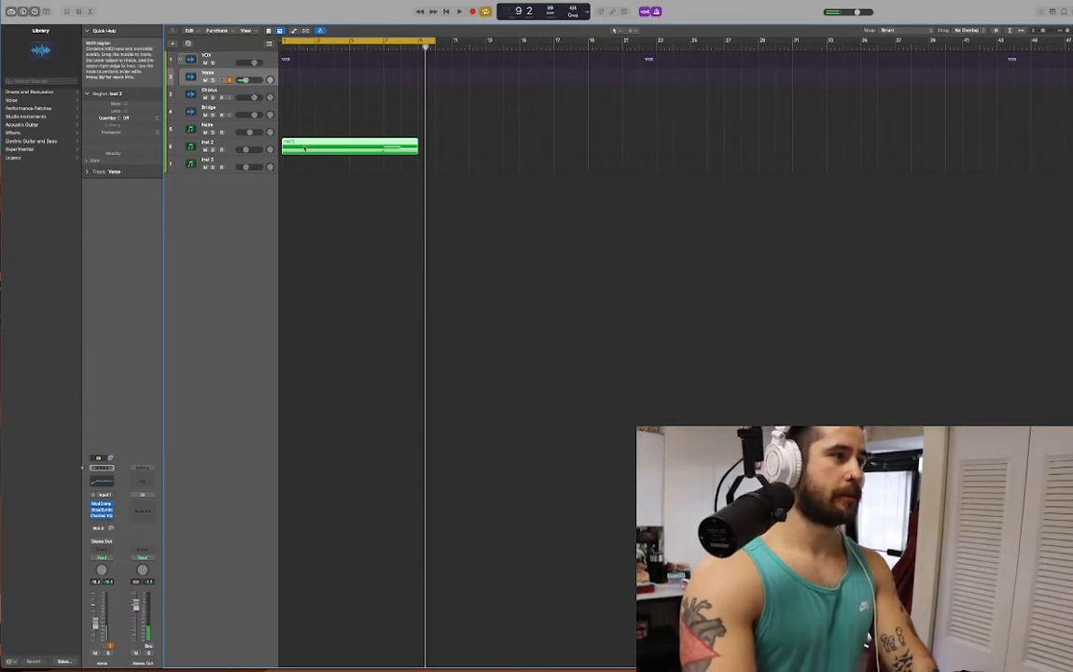
# Move the Inst 2 region to start at bar 2 and extend the cycle area's end to bar 11.
pyautogui.moveTo(306, 148); pyautogui.dragTo(323, 148)
pyautogui.moveTo(434, 42); pyautogui.dragTo(454, 42)
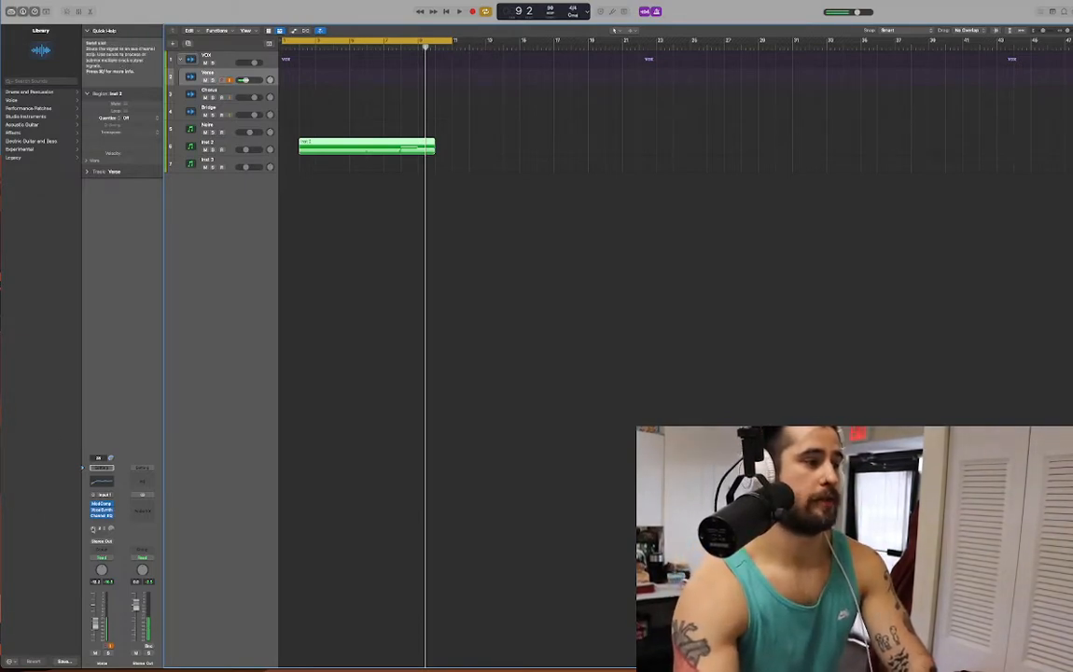
# Record the first vocal take on the Verse track from bar 1 to just past bar 10.
pyautogui.press('r')
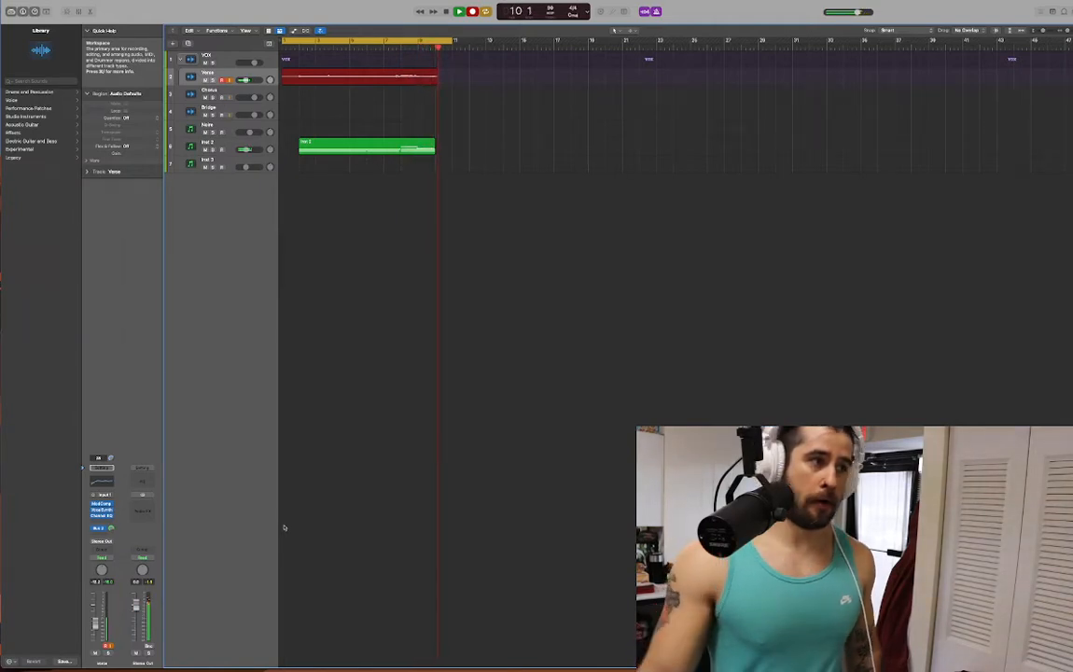
pyautogui.press('space')
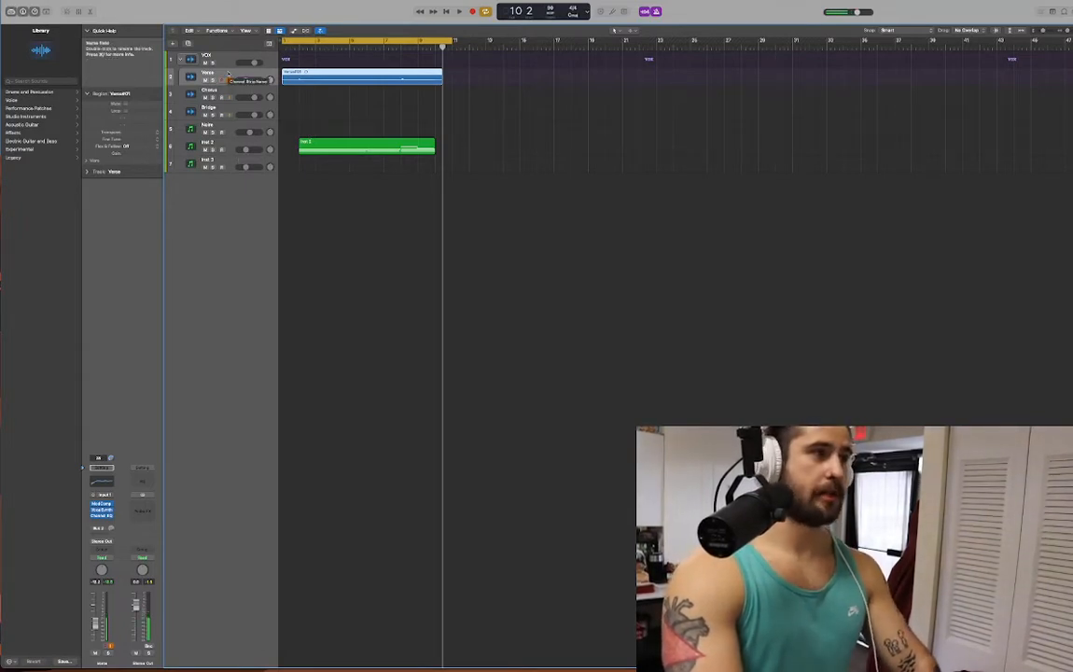
# Duplicate the Verse track with its recording directly below and delete the copied region from the duplicate.
pyautogui.moveTo(228, 74); pyautogui.dragTo(227, 82)
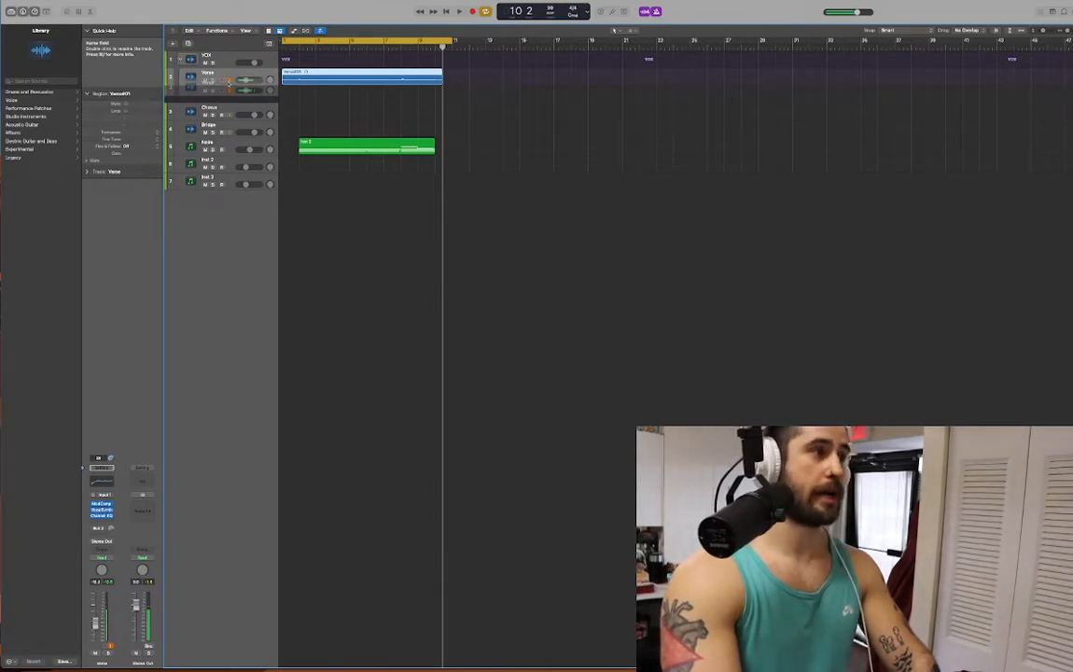
pyautogui.moveTo(228, 82); pyautogui.dragTo(228, 86)
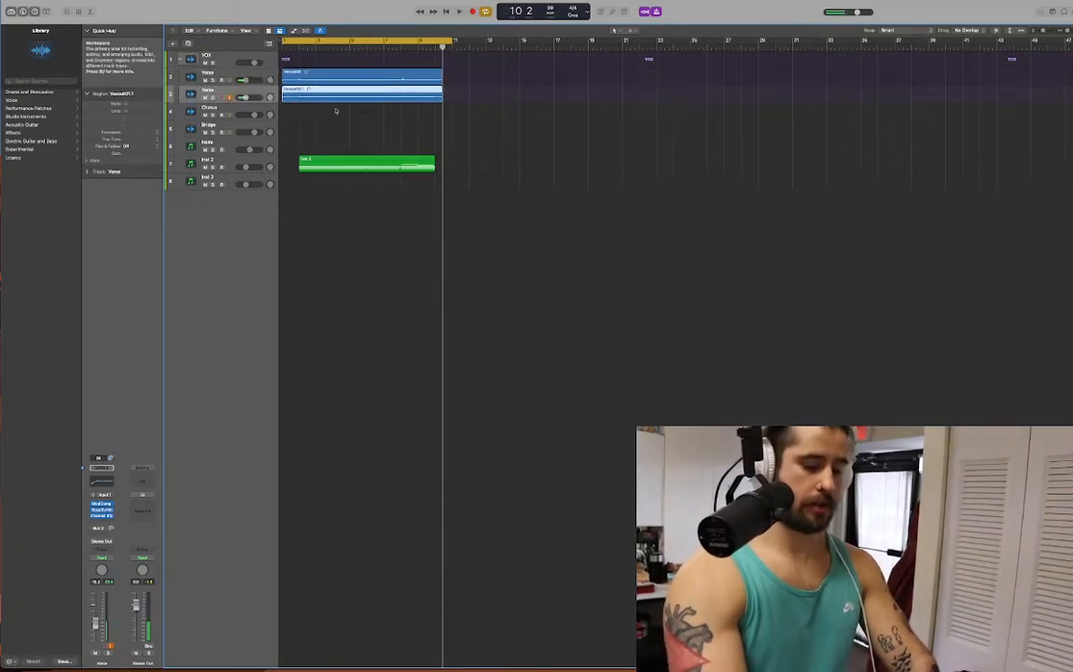
pyautogui.press('Delete')
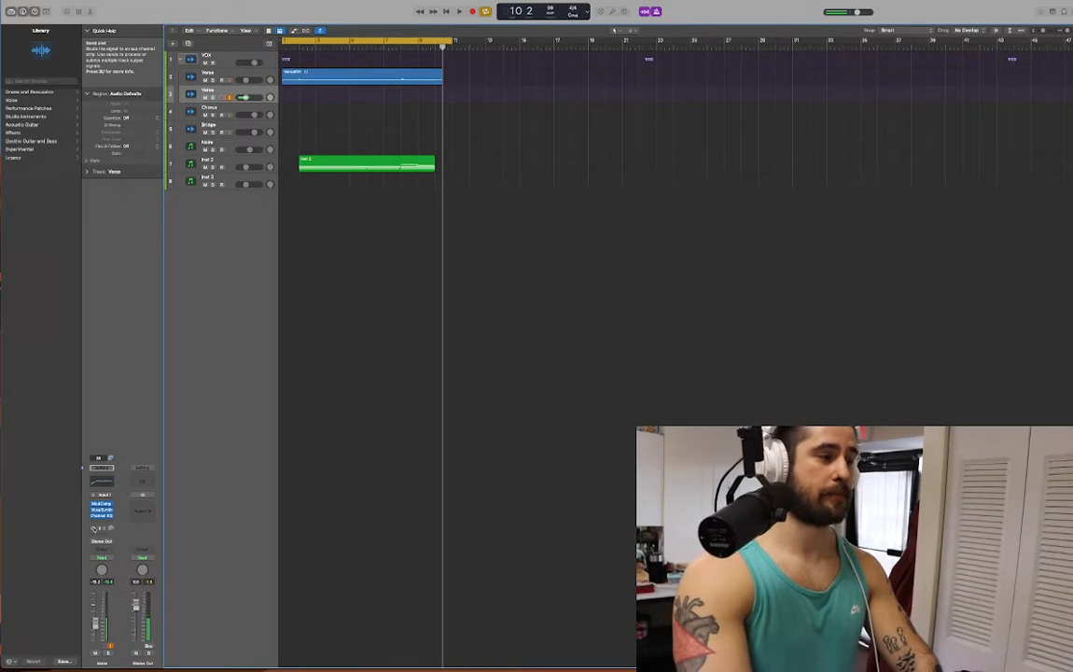
# Play back the first vocal take with the chords from the start to rehearse a second vocal layer.
pyautogui.press('Return')
pyautogui.press('space')
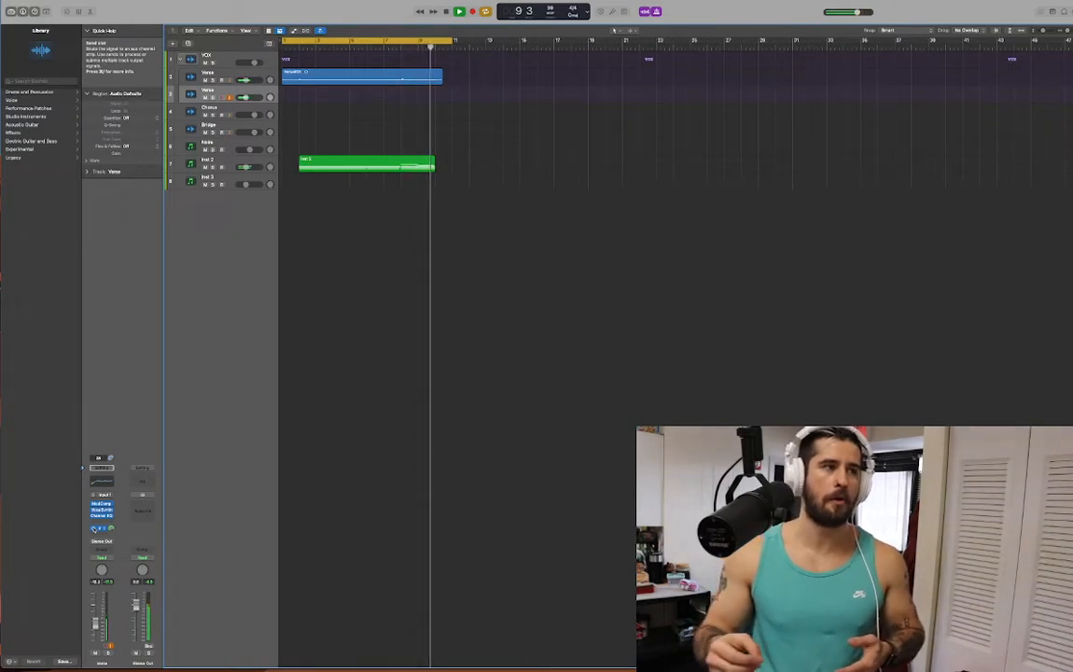
pyautogui.press('space')
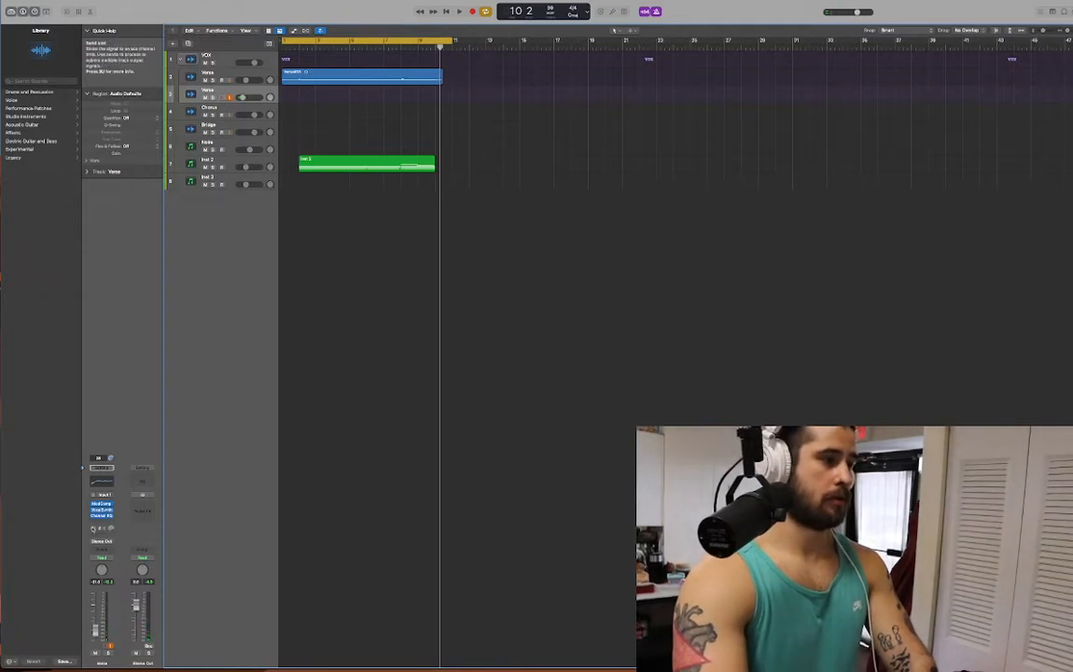
# Record a second vocal layer on the duplicate Verse track from bar 1 to just past bar 10.
pyautogui.press('r')
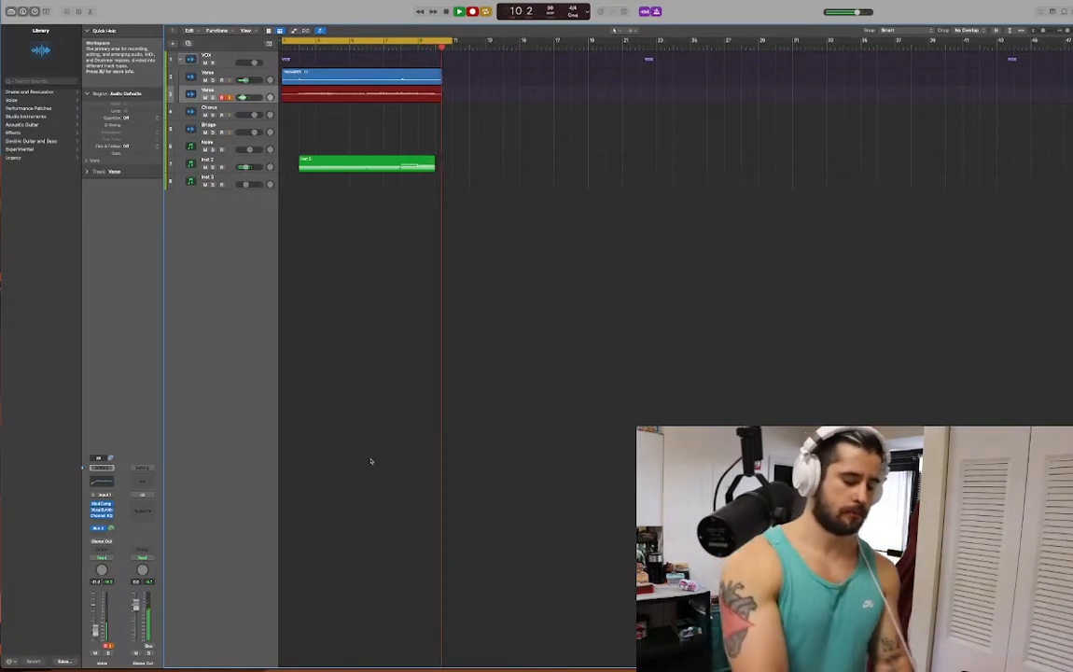
pyautogui.press('space')
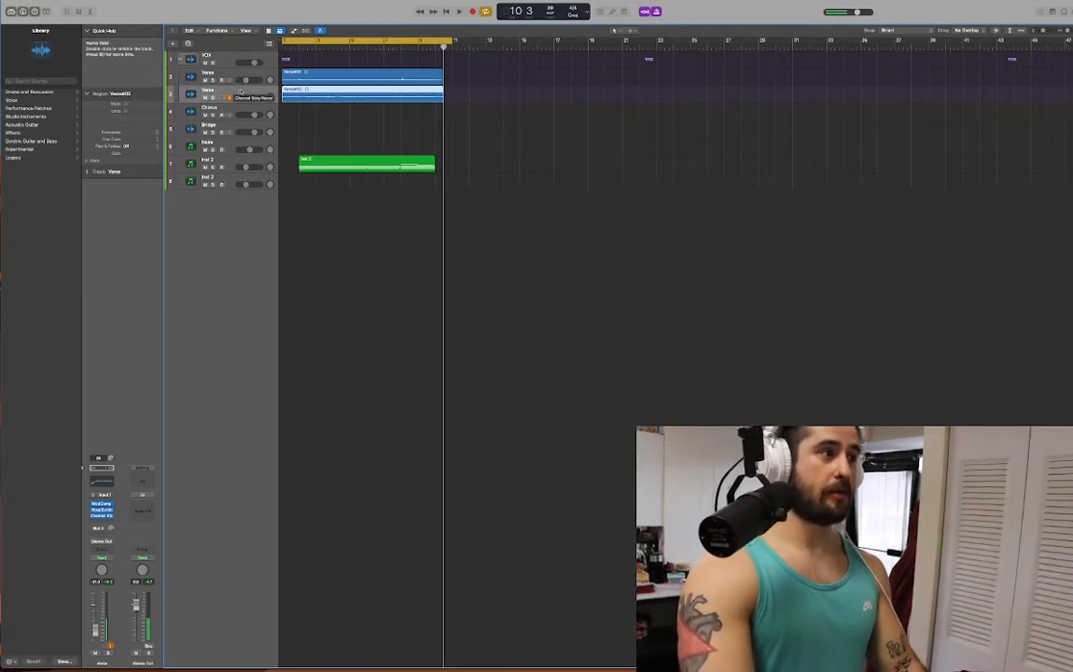
# Duplicate the second-layer Verse track with its recording directly below and pan the two copies to opposite sides.
pyautogui.moveTo(241, 90); pyautogui.dragTo(243, 104)
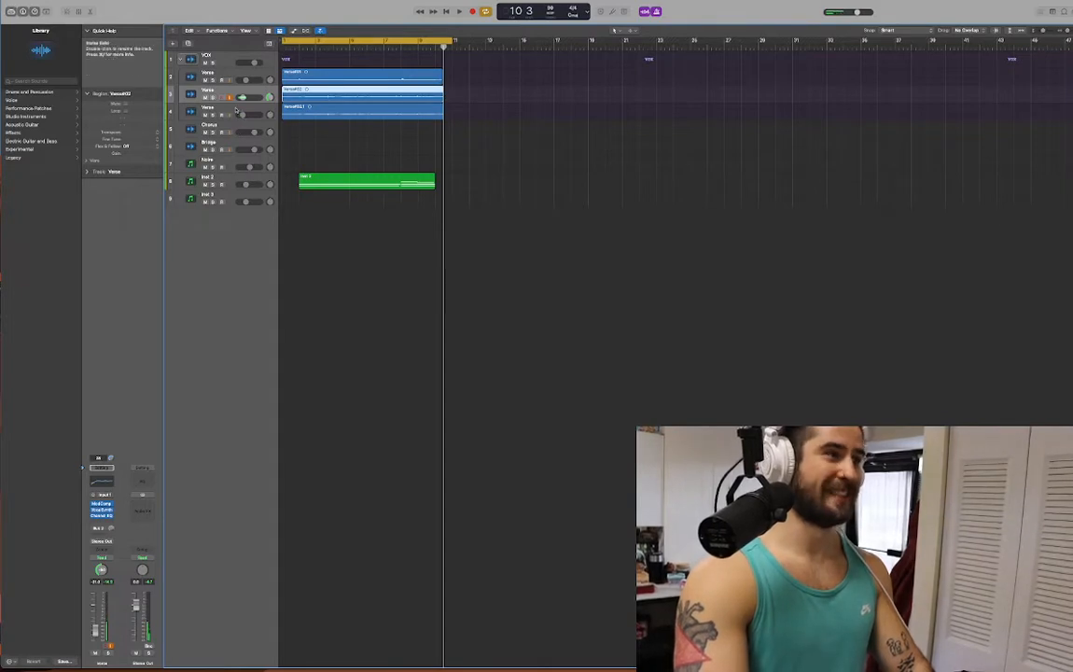
pyautogui.click(230, 108)
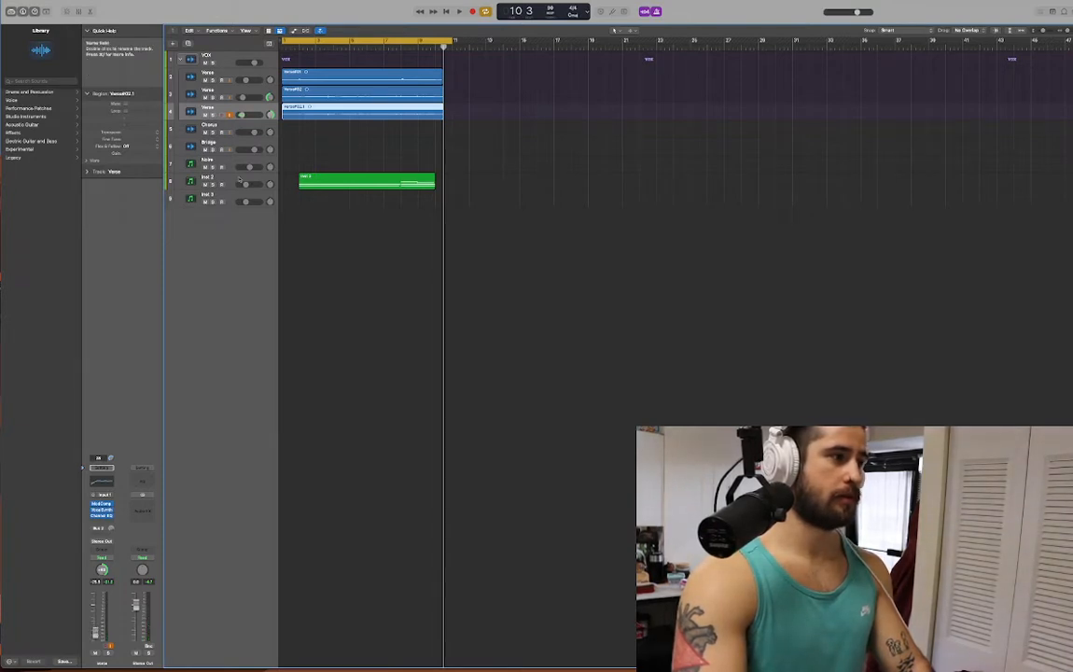
pyautogui.click(240, 97)
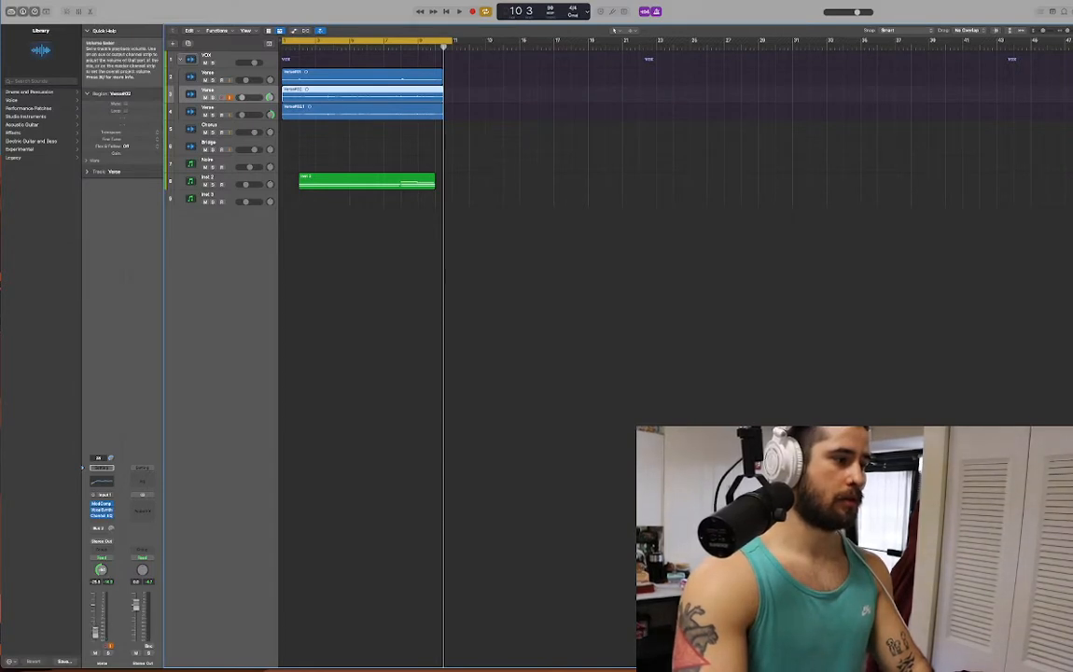
# Enable the Bus 2 send on the first Verse track and on both panned second-layer Verse tracks.
pyautogui.click(234, 74)
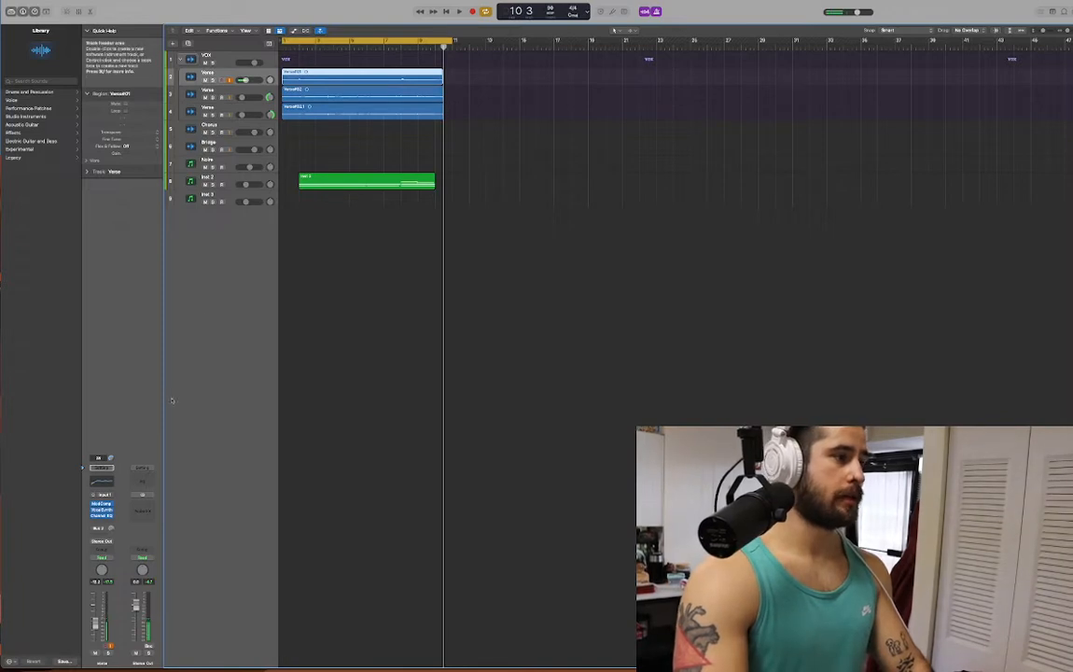
pyautogui.click(261, 96)
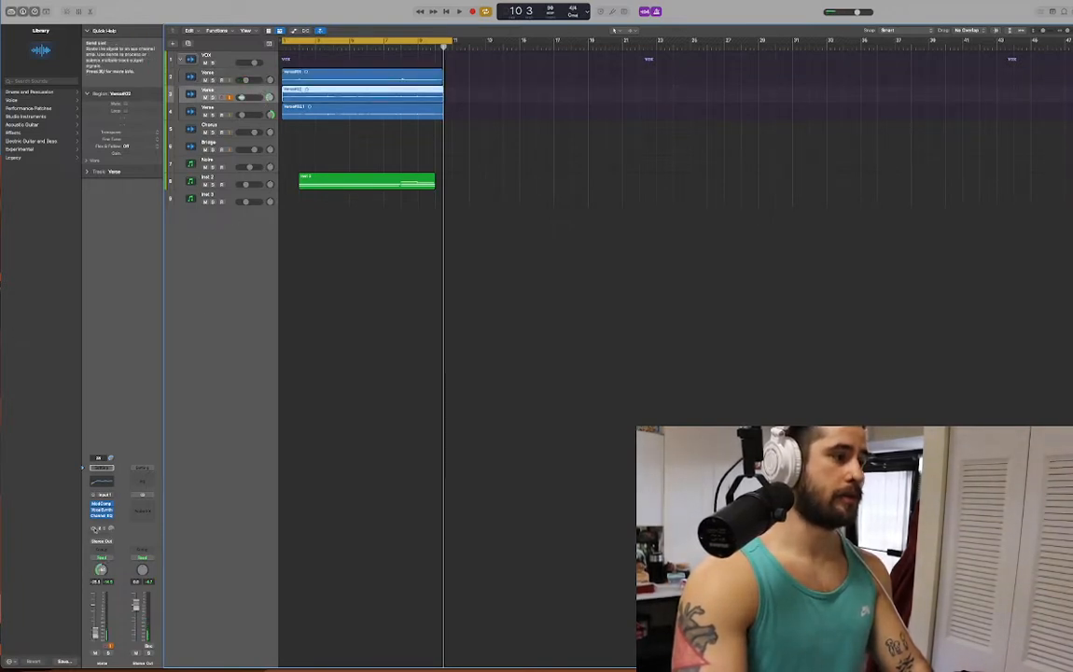
pyautogui.click(94, 529)
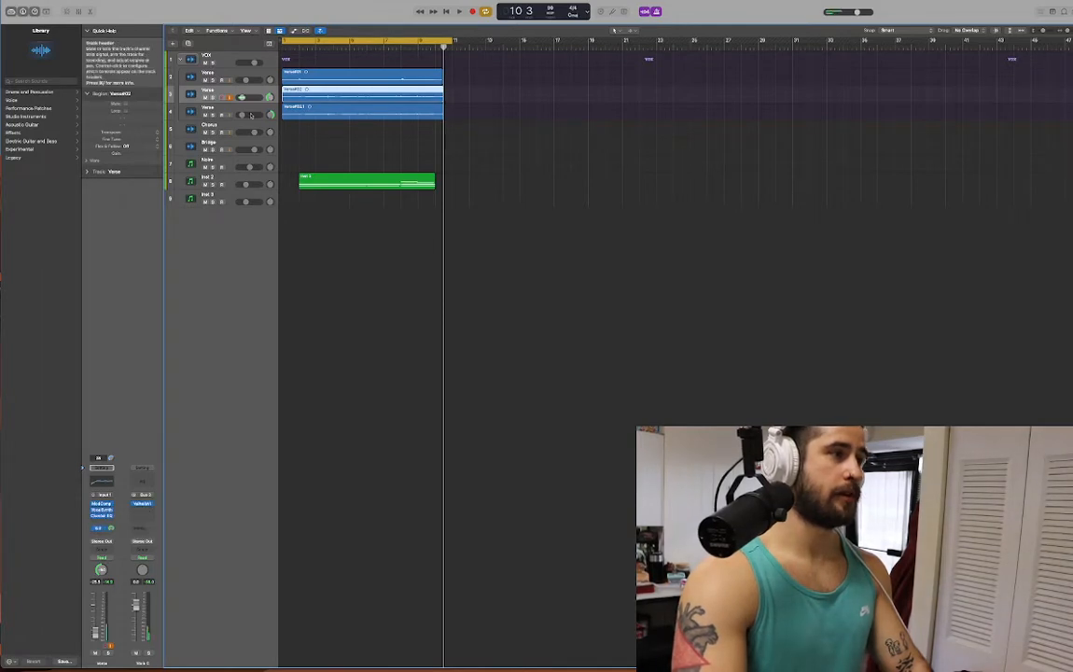
pyautogui.click(250, 109)
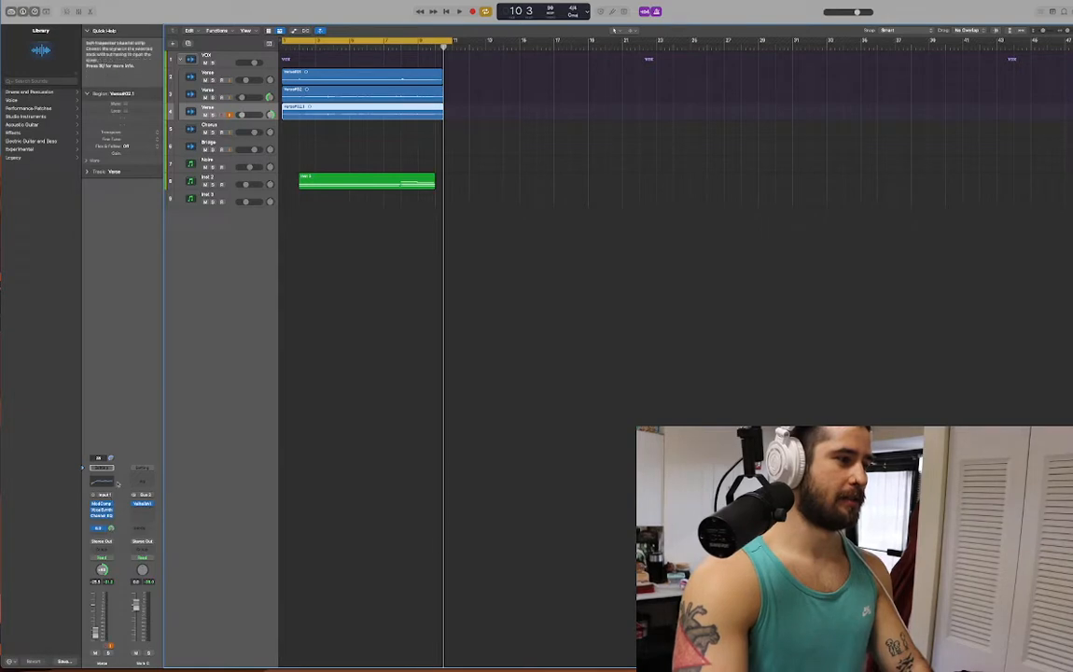
pyautogui.click(244, 73)
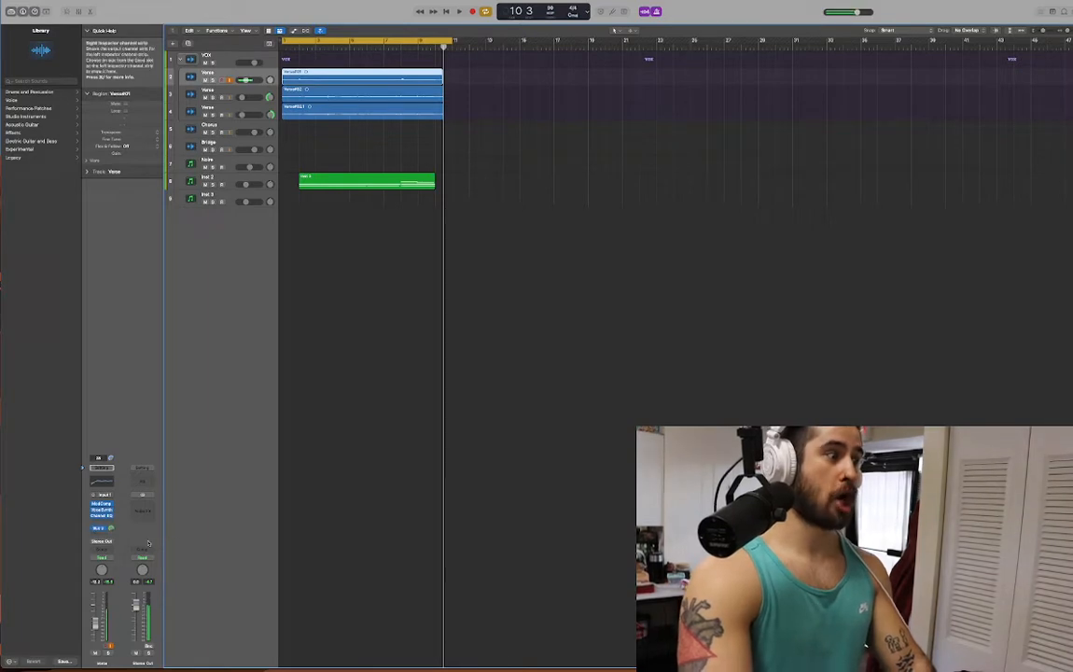
# Play back the stacked vocals with the chords from the start and raise the Inst 2 track's volume slightly.
pyautogui.press('Return')
pyautogui.press('space')
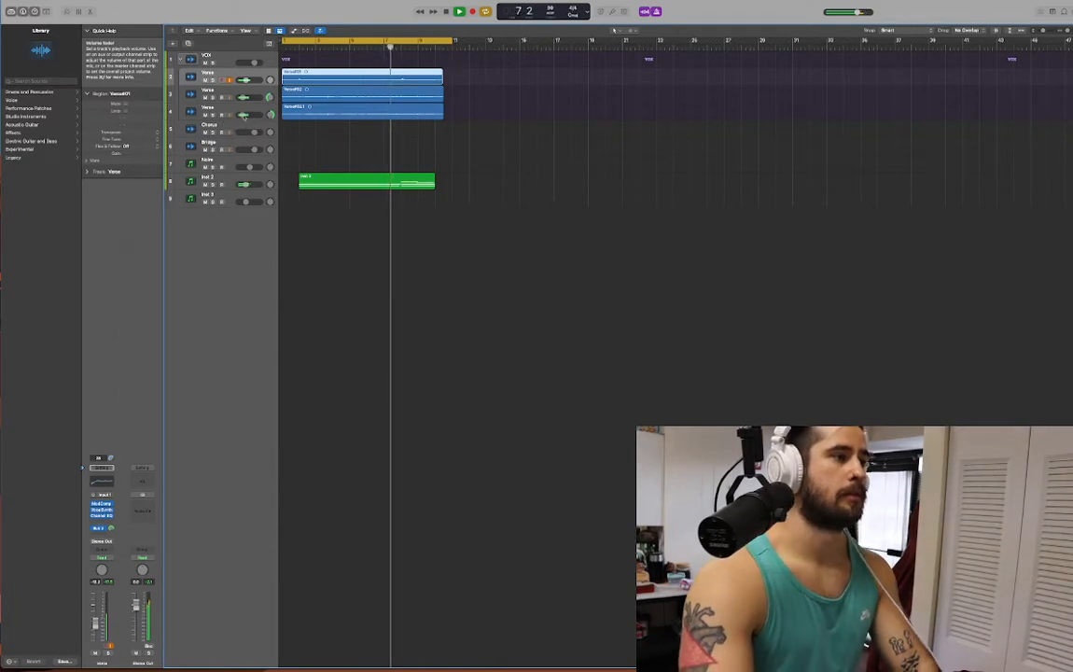
pyautogui.moveTo(247, 185); pyautogui.dragTo(251, 186)
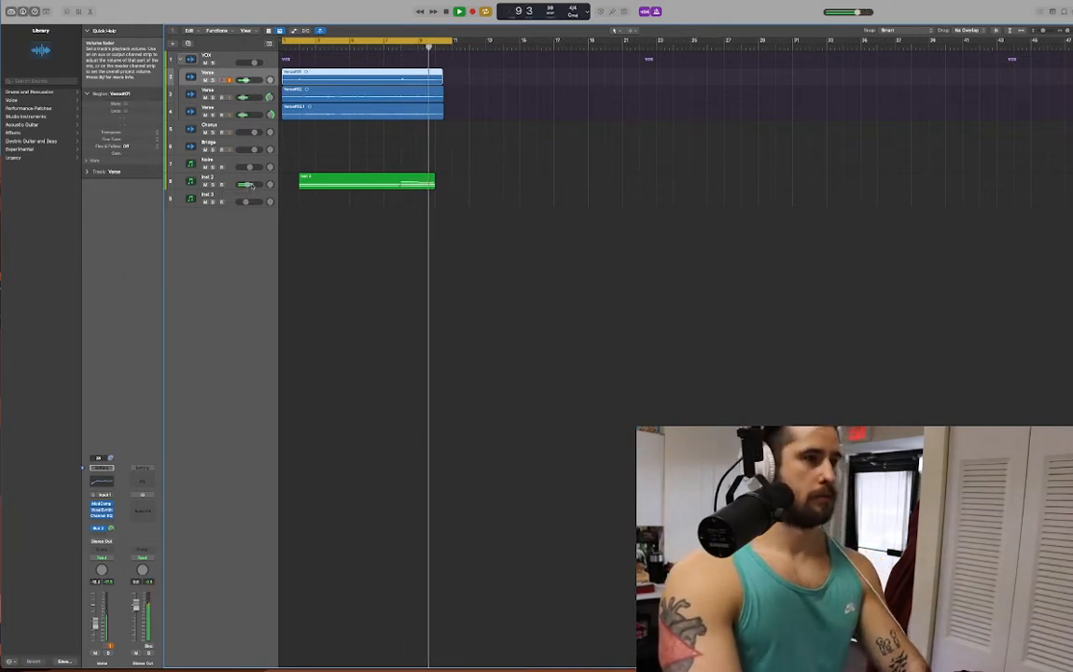
pyautogui.press('space')
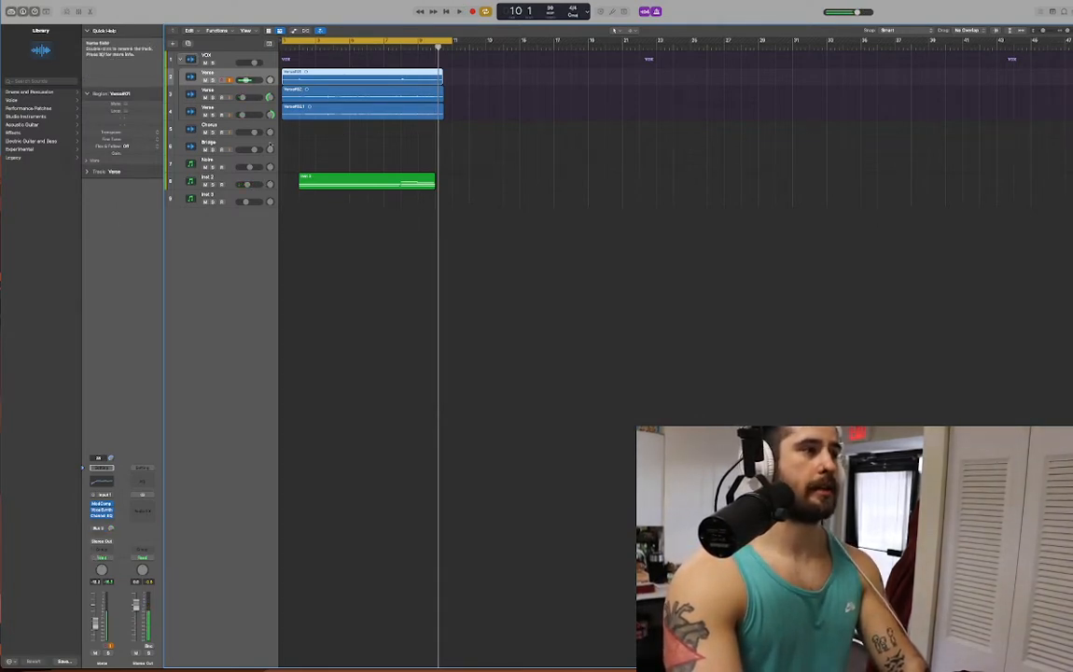
# Duplicate the first Verse track with its recording below the other Verse tracks and delete the copied region.
pyautogui.click(231, 179)
pyautogui.click(225, 72)
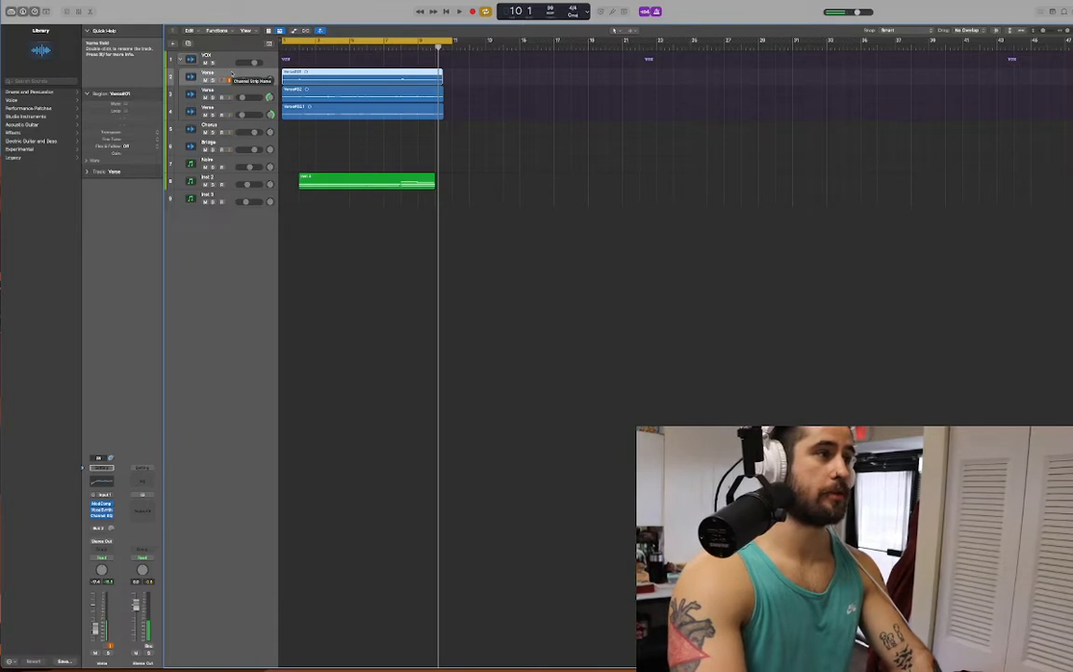
pyautogui.moveTo(232, 75); pyautogui.dragTo(232, 118)
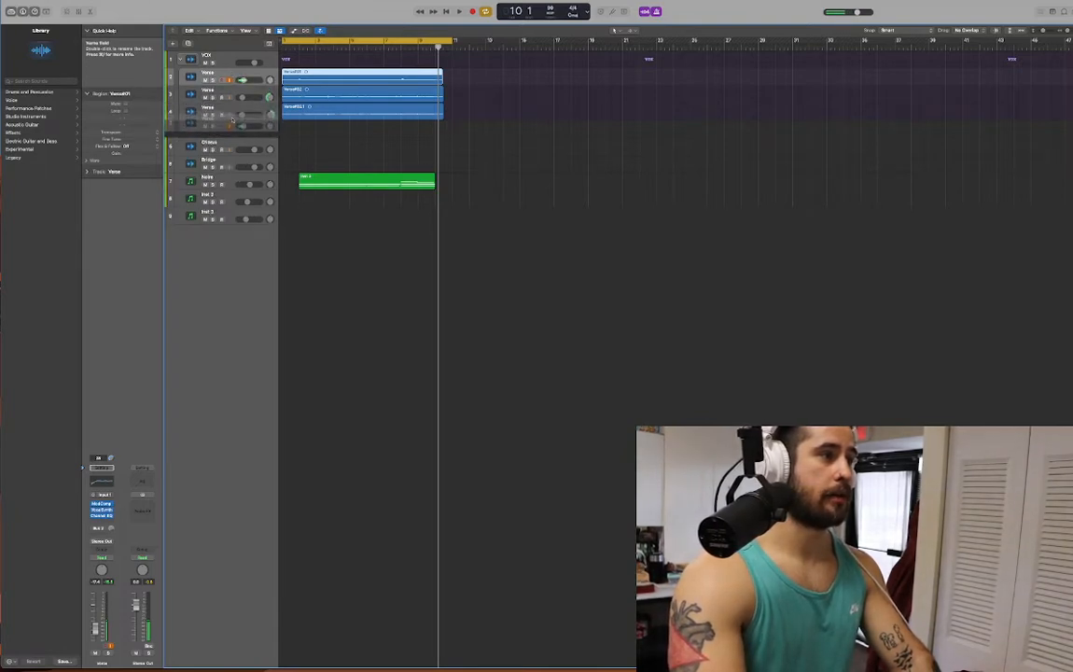
pyautogui.press('Delete')
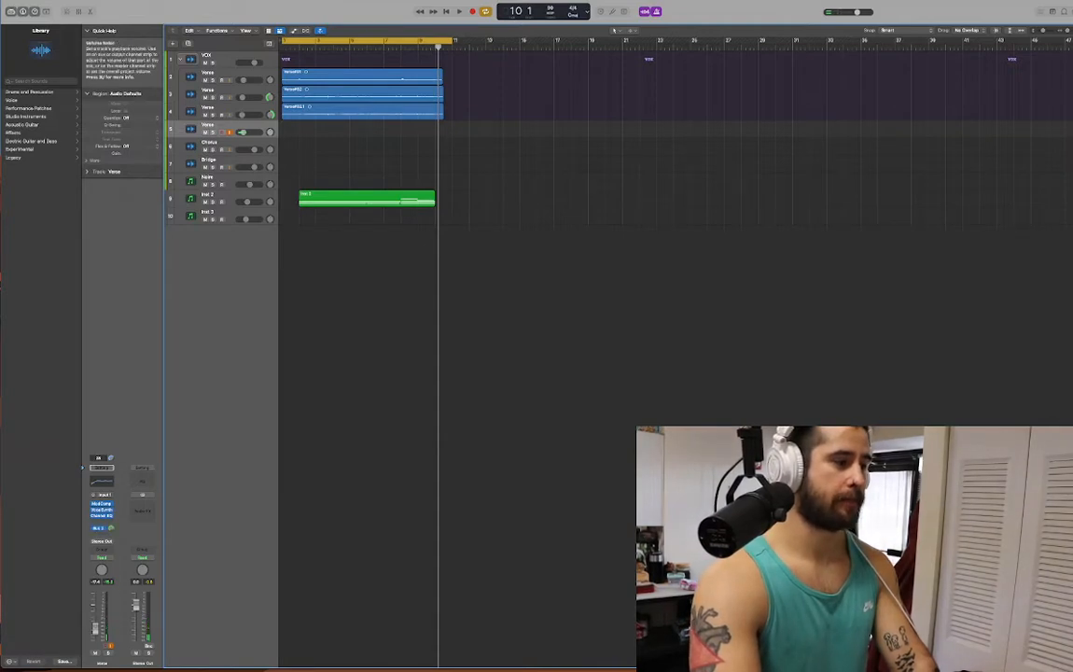
# Rehearse a third vocal layer over playback and record it on the new Verse track from bar 1 to just past bar 10.
pyautogui.press('space')
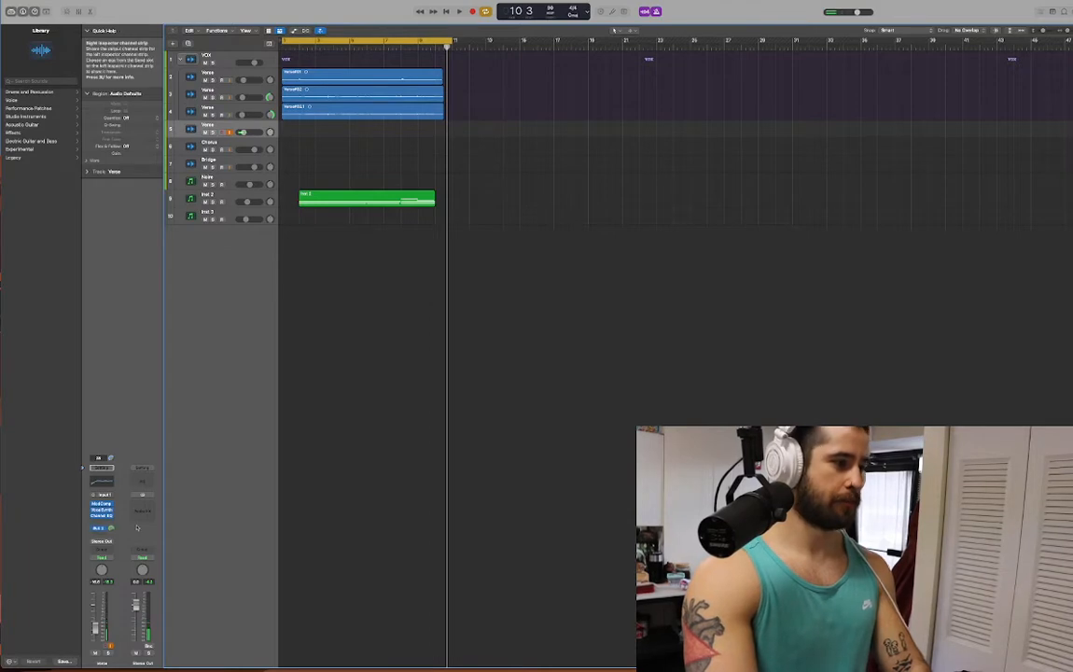
pyautogui.press('r')
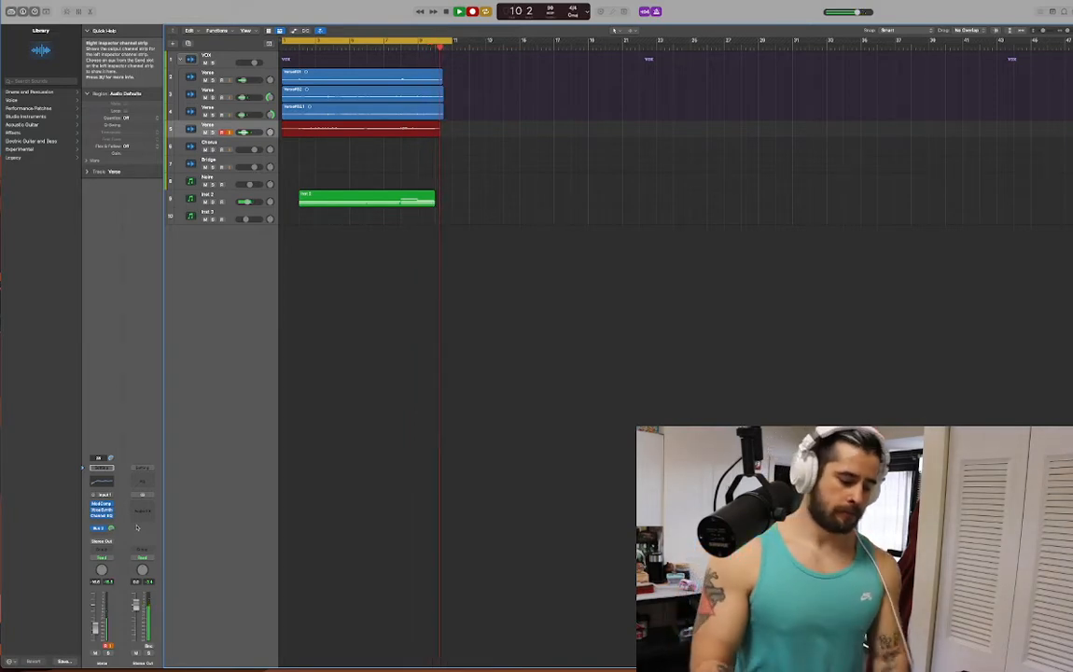
pyautogui.press('space')
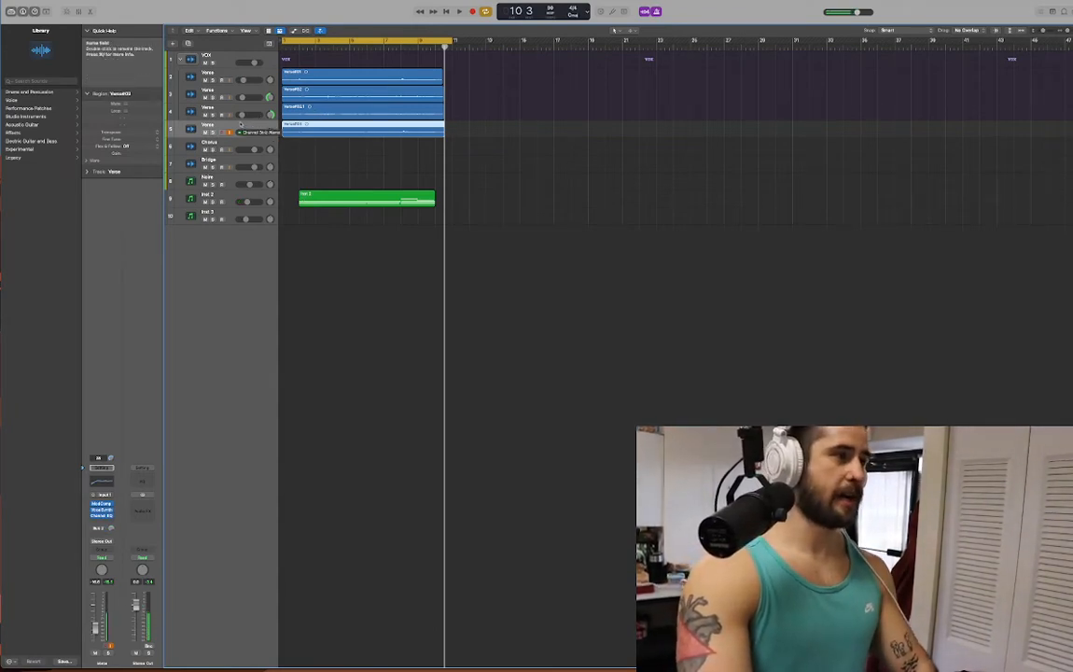
# Duplicate the third-layer Verse track with its recording, pan the pair to opposite sides, and adjust the copy's volume.
pyautogui.moveTo(240, 124); pyautogui.dragTo(240, 138)
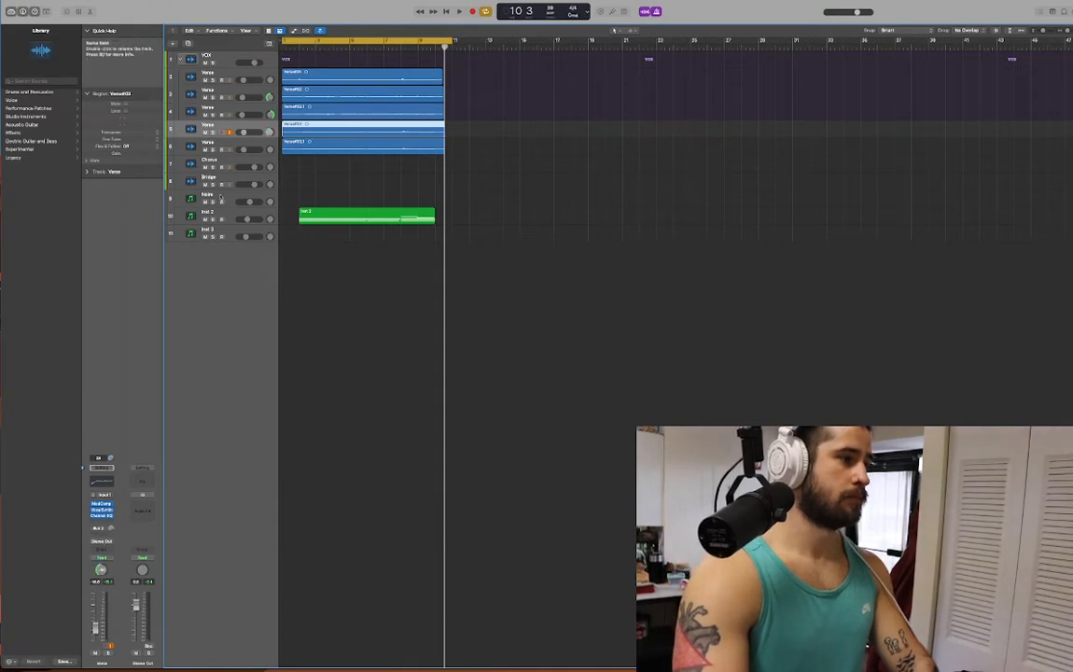
pyautogui.click(226, 143)
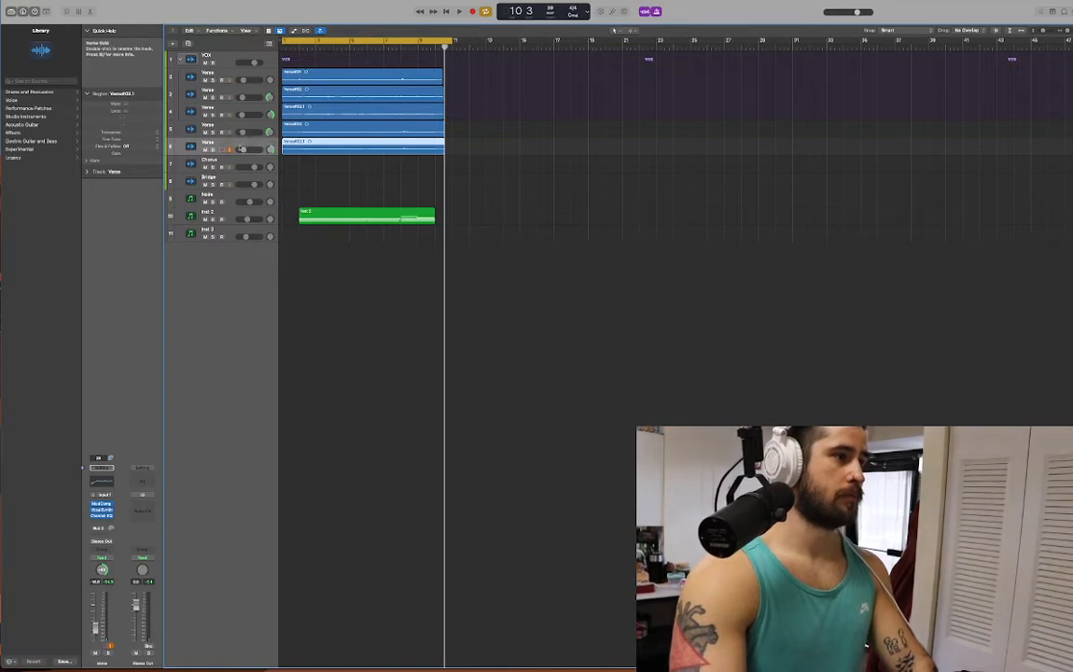
pyautogui.moveTo(237, 149); pyautogui.dragTo(242, 149)
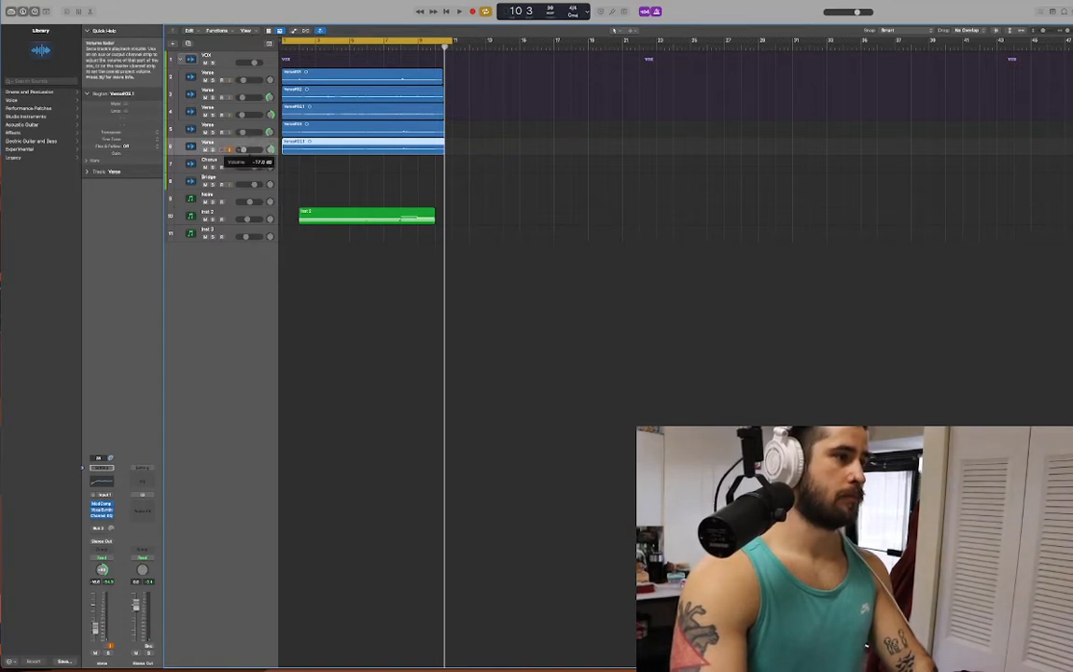
# Play back the three vocal layers and their copies with the chords from the start to just past bar 10.
pyautogui.click(226, 74)
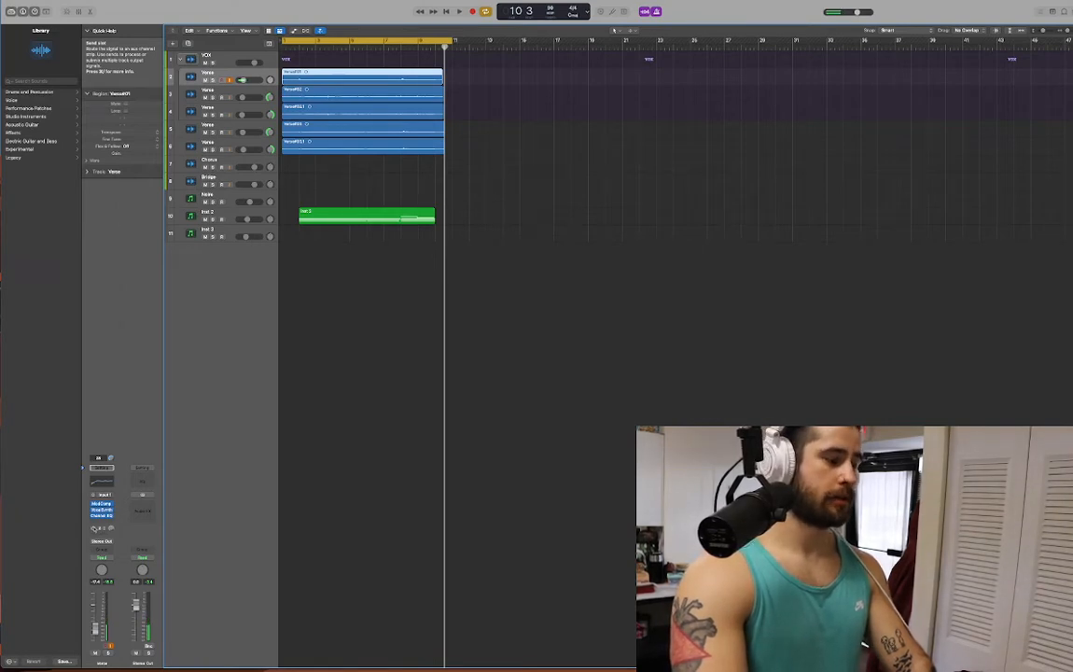
pyautogui.press('Return')
pyautogui.press('space')
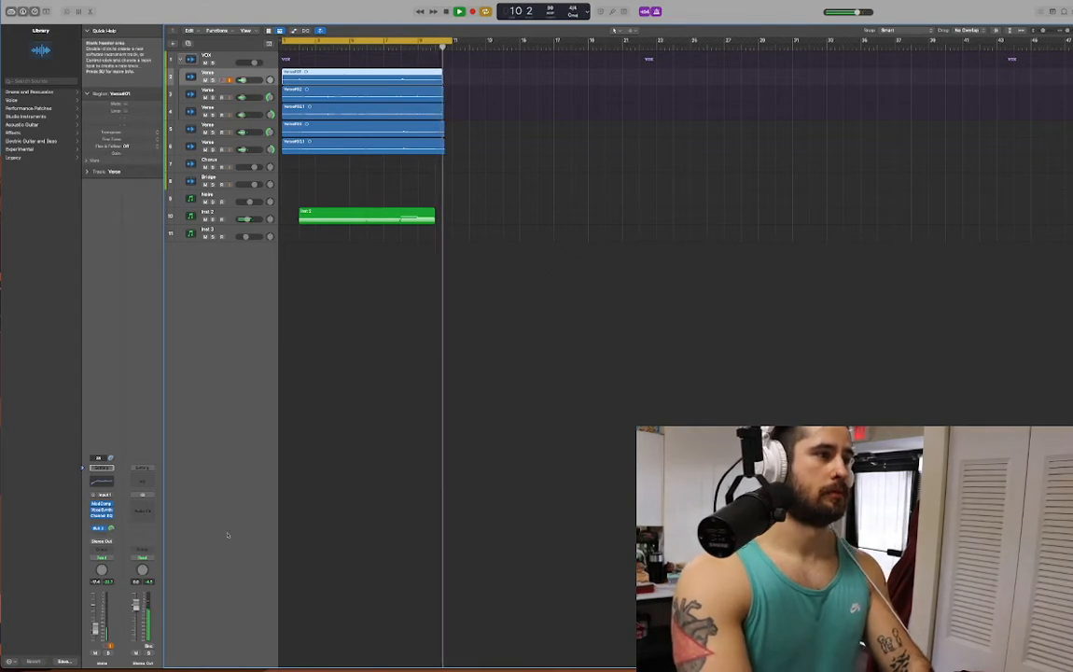
pyautogui.press('space')
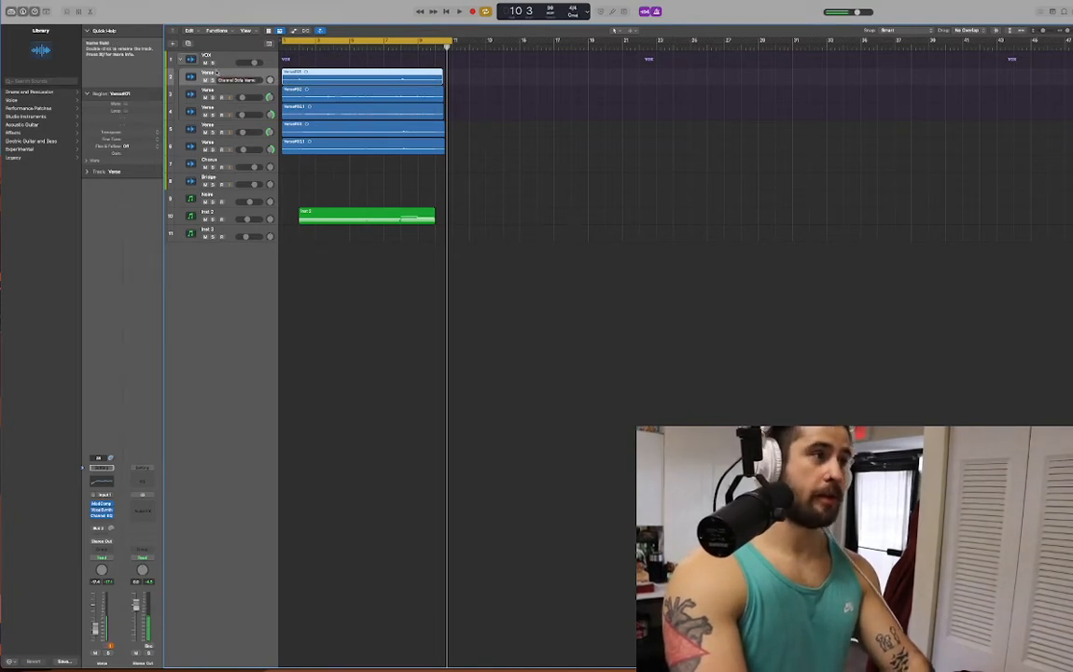
# Duplicate the first Verse track below the third-layer pair and delete the copied region.
pyautogui.moveTo(216, 72); pyautogui.dragTo(214, 160)
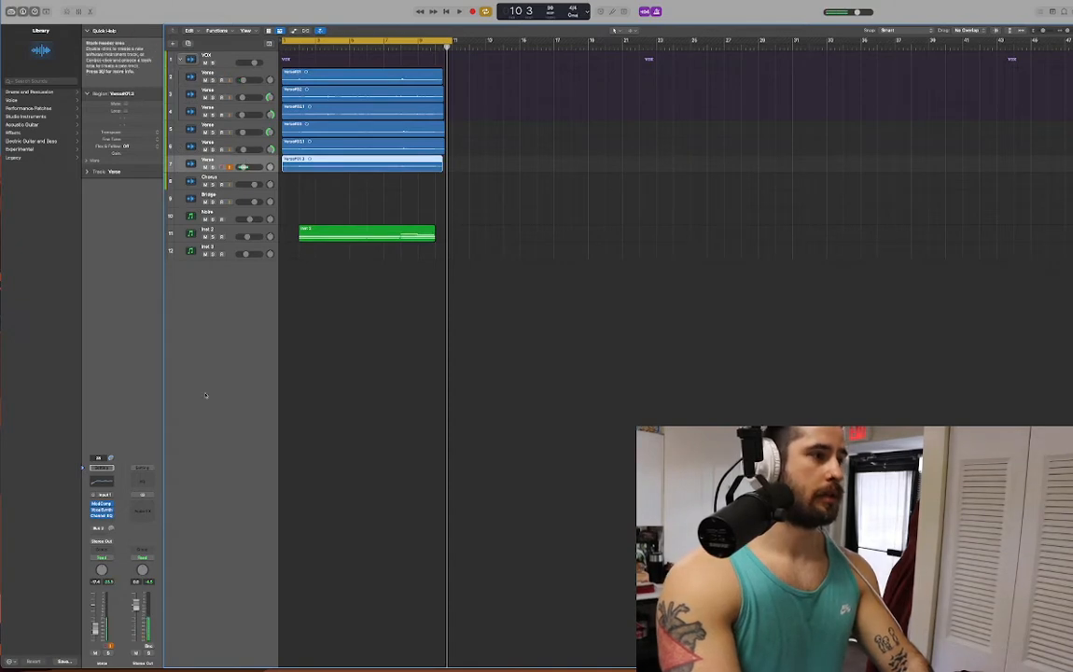
pyautogui.press('Delete')
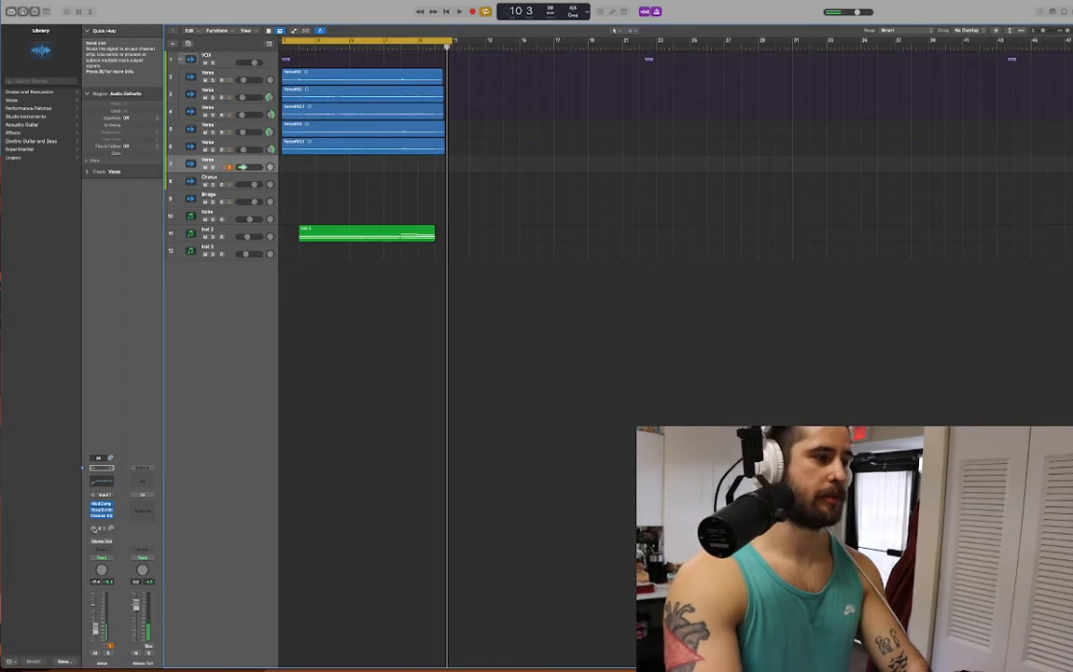
# Rehearse a fourth vocal layer over playback and record it on the empty Verse track from bar 1 to just past bar 10.
pyautogui.press('space')
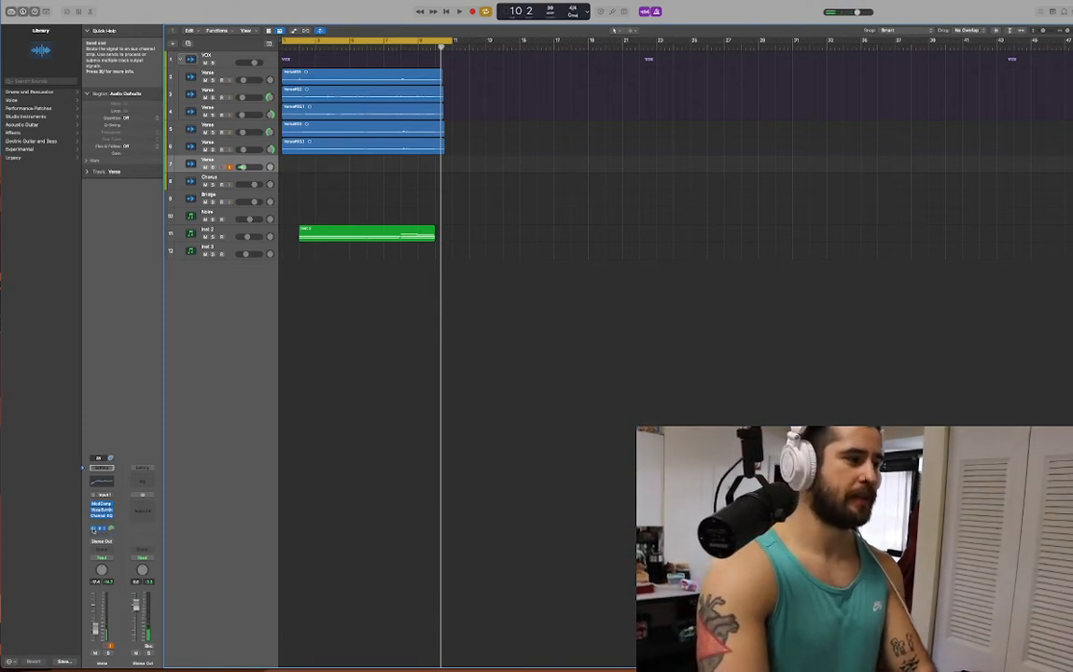
pyautogui.press('Return')
pyautogui.press('space')
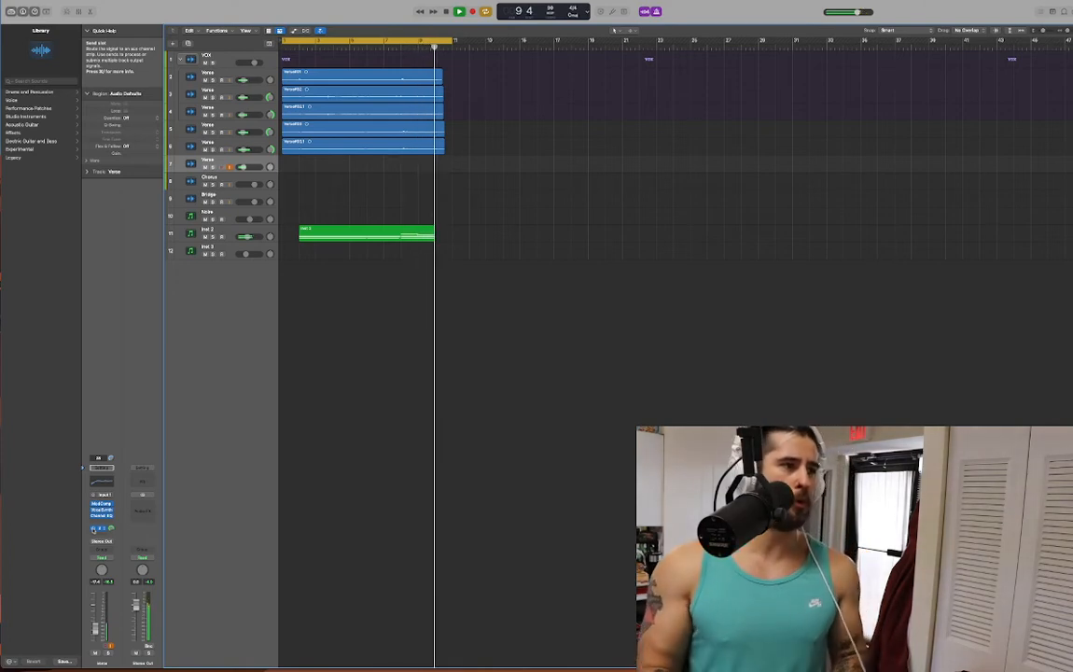
pyautogui.press('space')
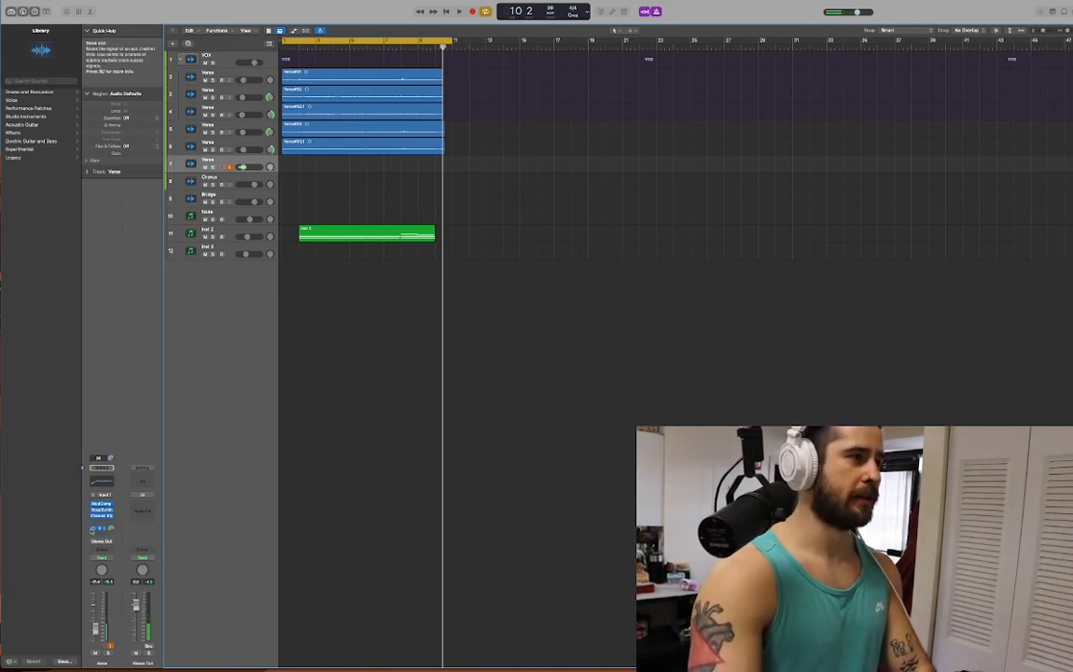
pyautogui.press('r')
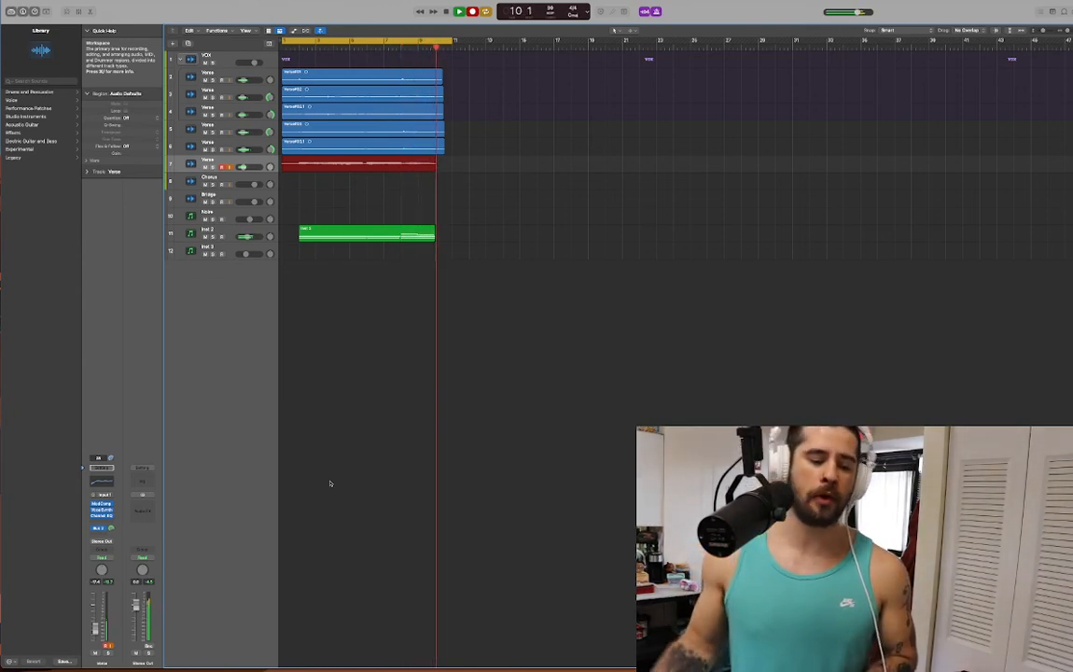
pyautogui.press('space')
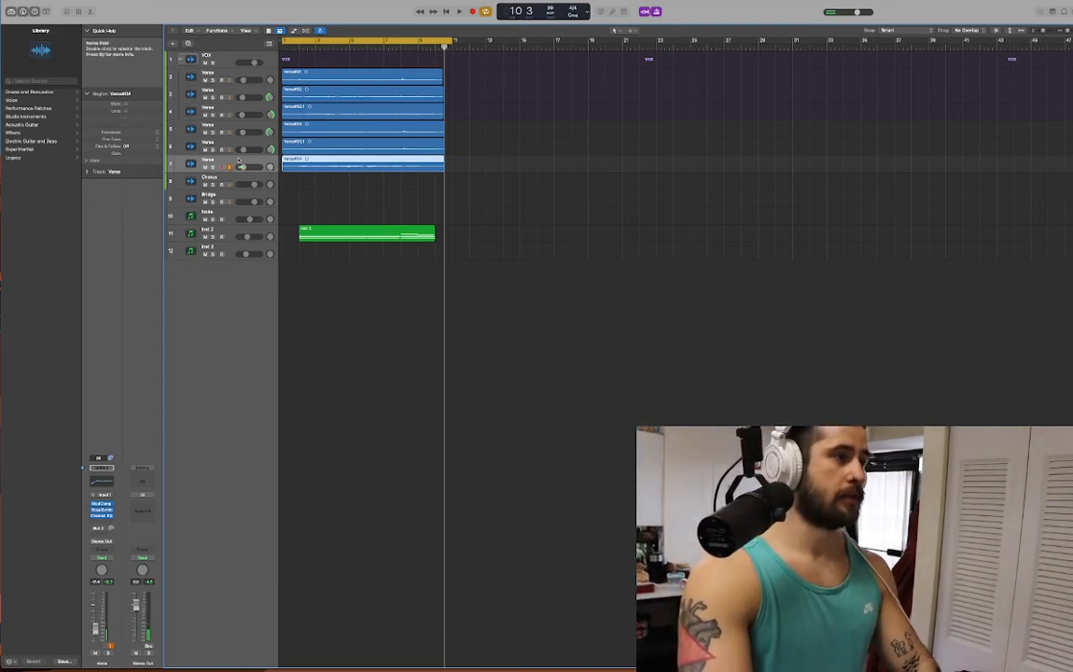
# Duplicate the fourth-layer Verse track with its recording directly below and pan the two copies to opposite sides.
pyautogui.moveTo(239, 160)
pyautogui.mouseDown()
pyautogui.moveTo(238, 173)
pyautogui.moveTo(233, 163)
pyautogui.mouseUp()
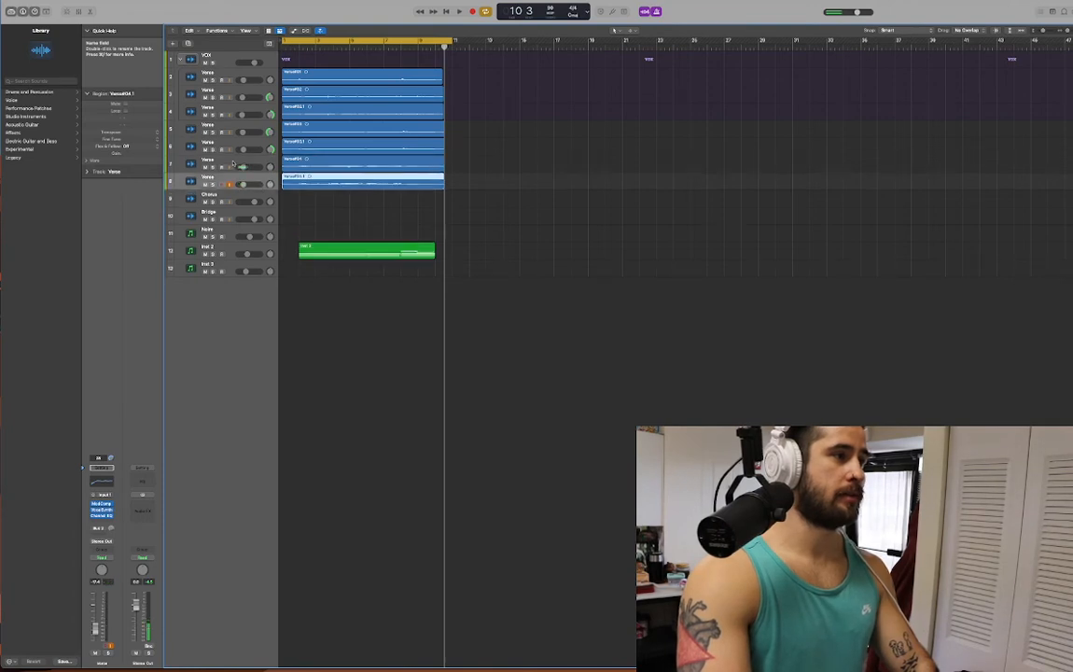
pyautogui.click(233, 163)
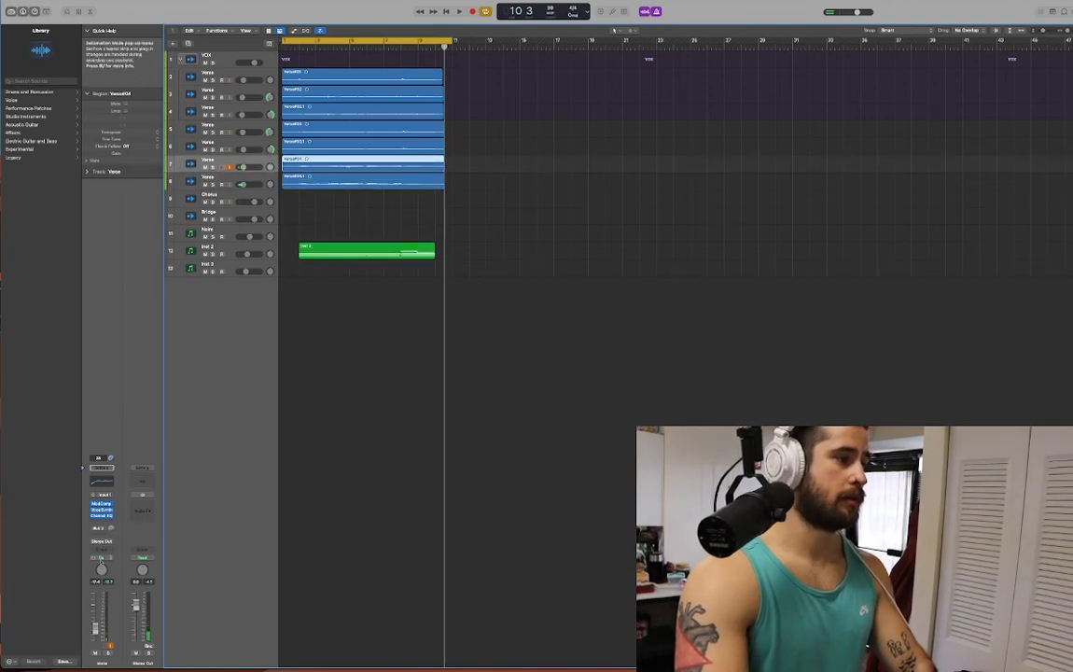
pyautogui.click(237, 178)
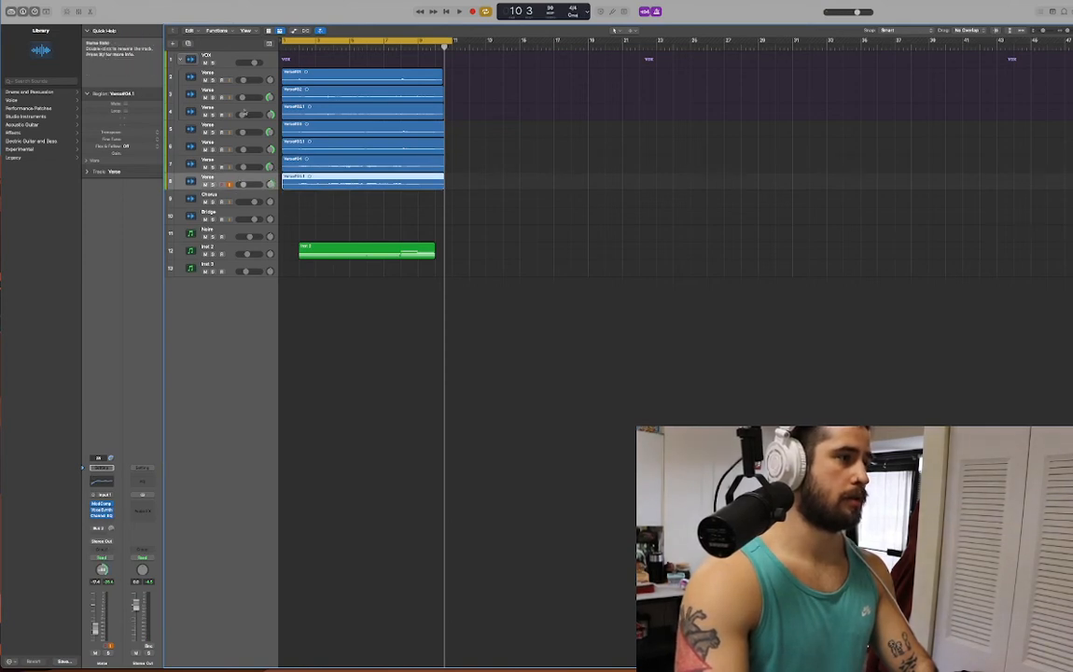
# Select all seven Verse channels in the mixer and lower their volumes together.
pyautogui.click(241, 79)
pyautogui.press('x')
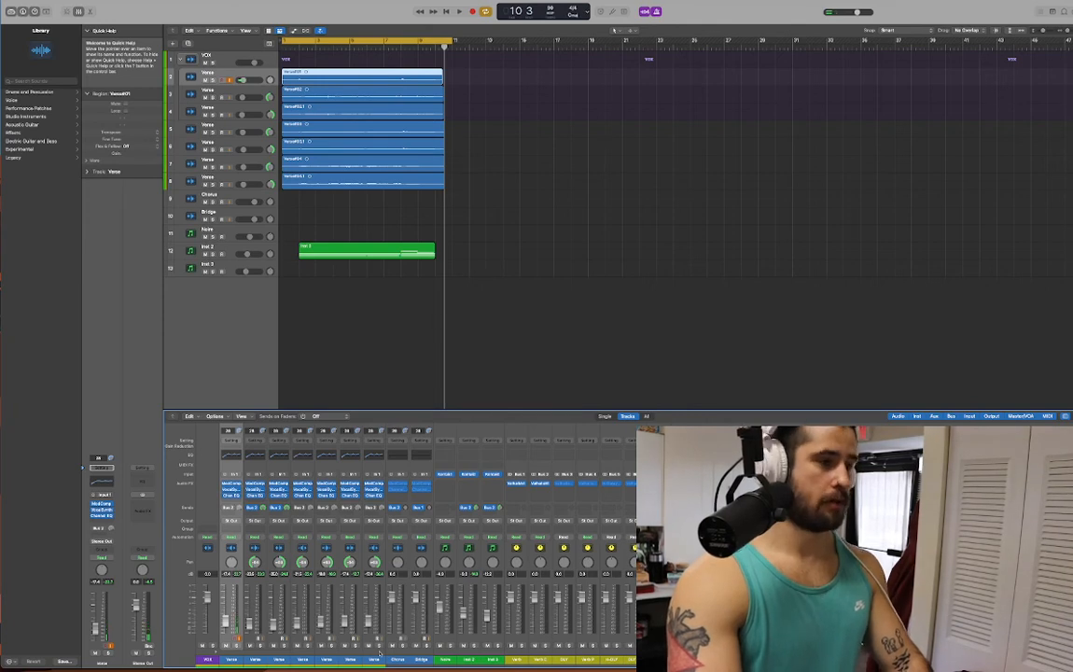
pyautogui.keyDown('shift'); pyautogui.click(378, 657); pyautogui.keyUp('shift')
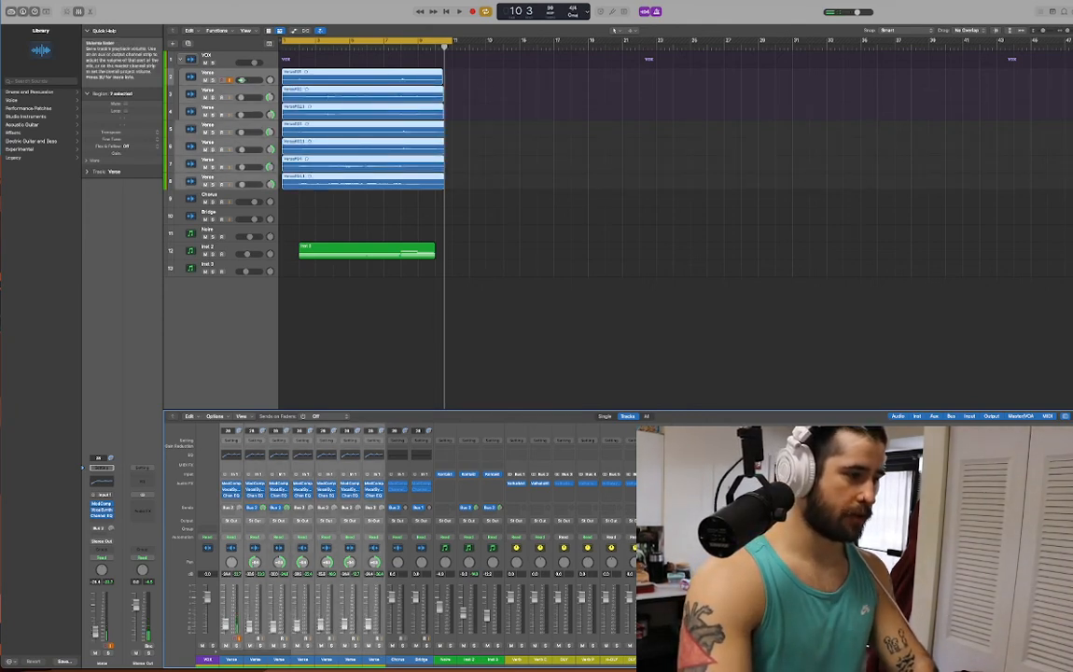
pyautogui.press('x')
pyautogui.click(474, 464)
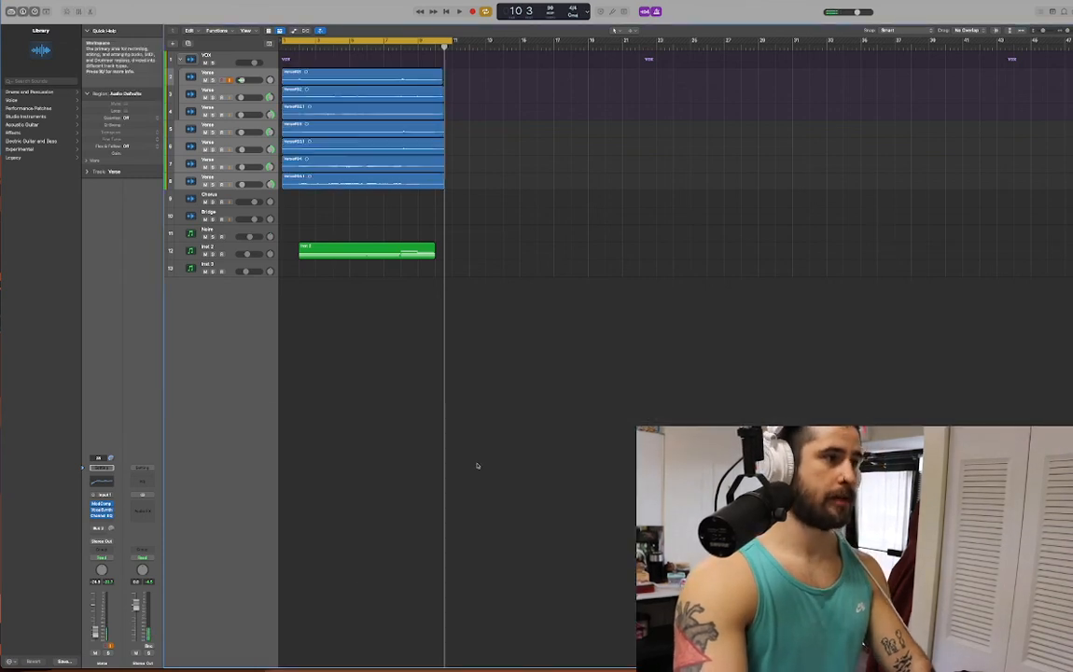
# Play back all seven Verse tracks with the chords from the start to hear the finished harmony stack.
pyautogui.press('space')
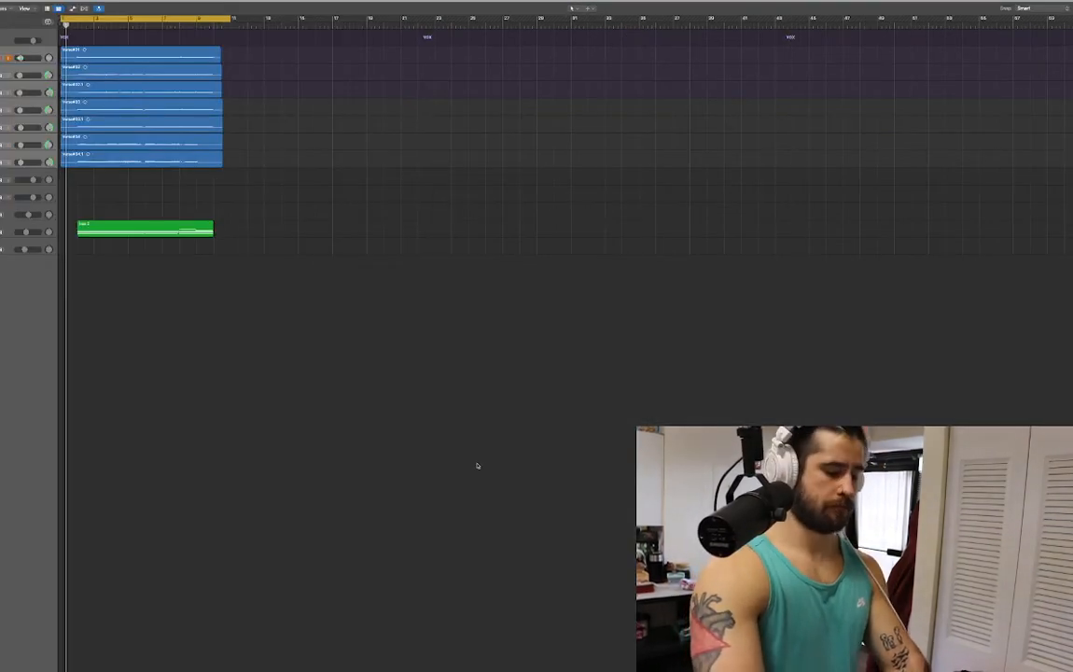
pyautogui.press('e')
pyautogui.press('e')
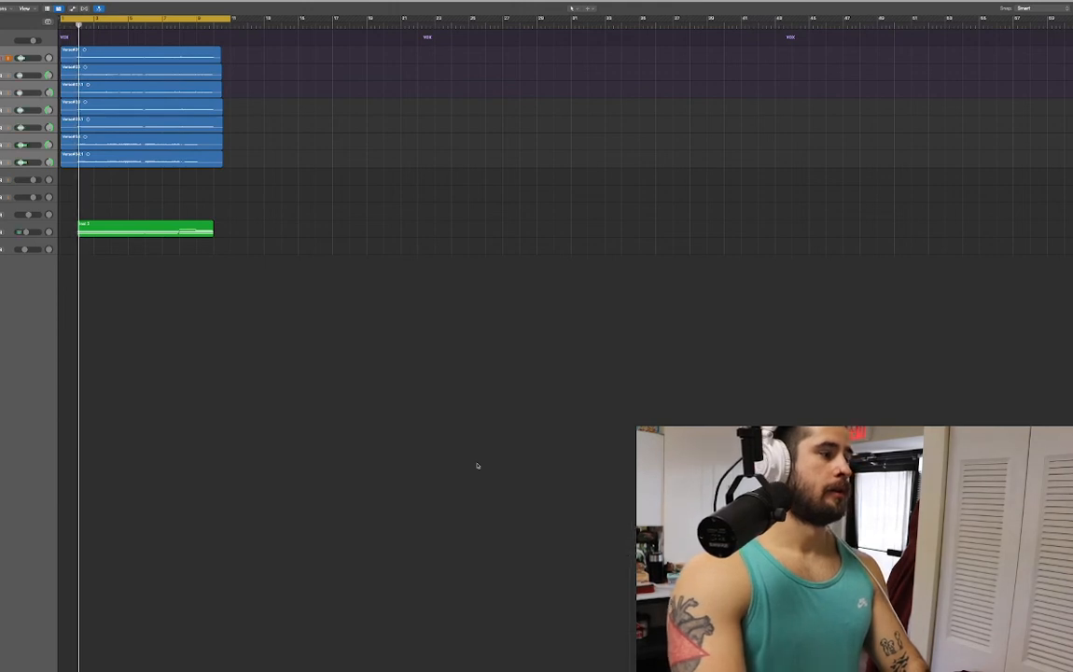